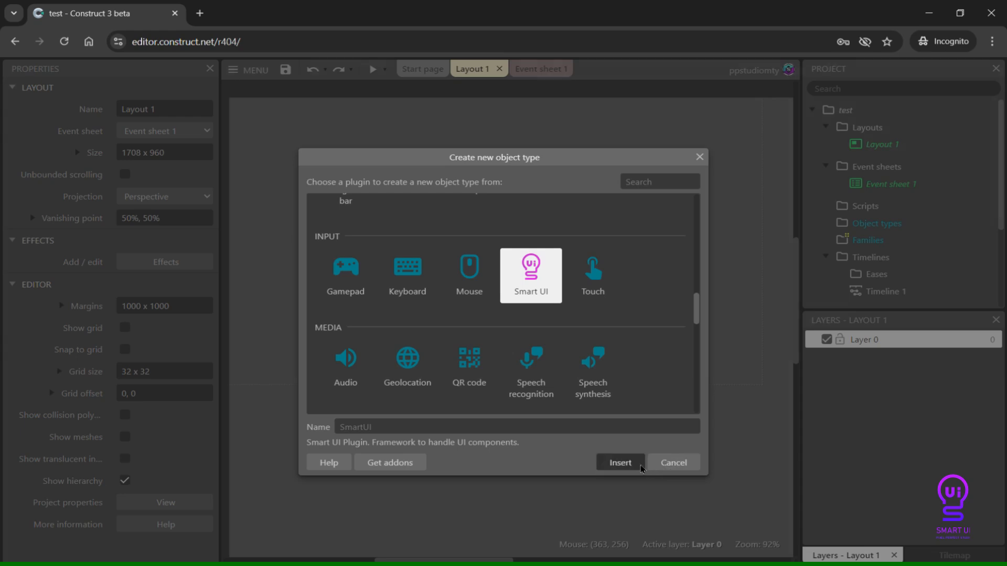
Insert a new Sprite object in the upper middle area of Layout 1.
{"action": "right_click", "coordinate": [471, 198]}
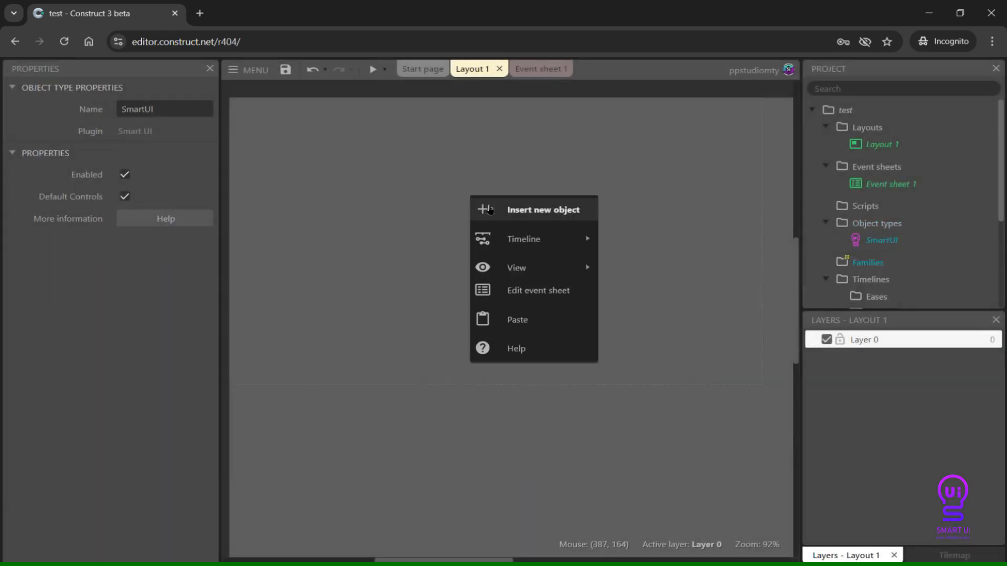
{"action": "left_click", "coordinate": [506, 212]}
{"action": "scroll", "coordinate": [561, 250], "scroll_direction": "down", "scroll_amount": 5}
{"action": "left_click", "coordinate": [593, 263]}
{"action": "left_click", "coordinate": [613, 465]}
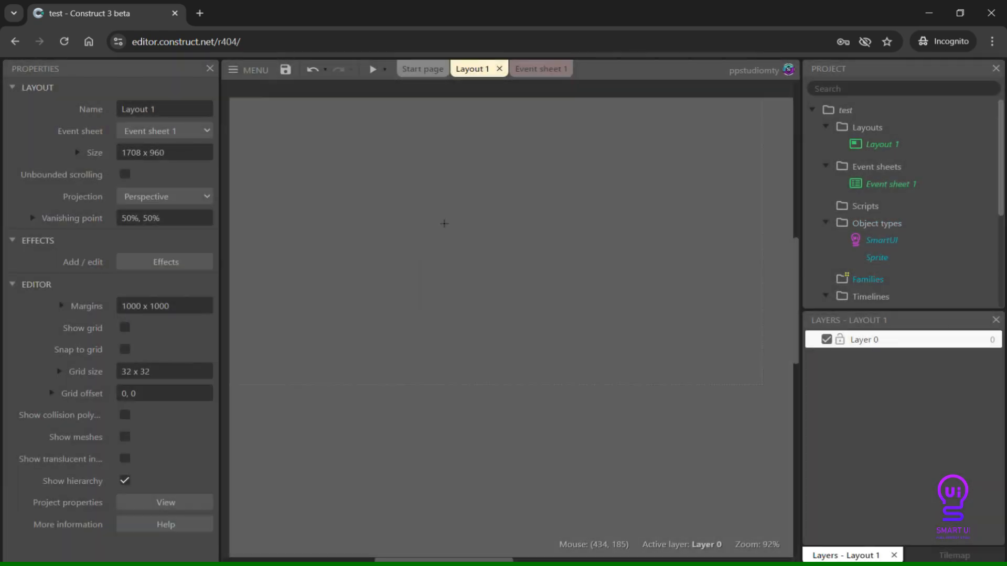
{"action": "left_click", "coordinate": [444, 223]}
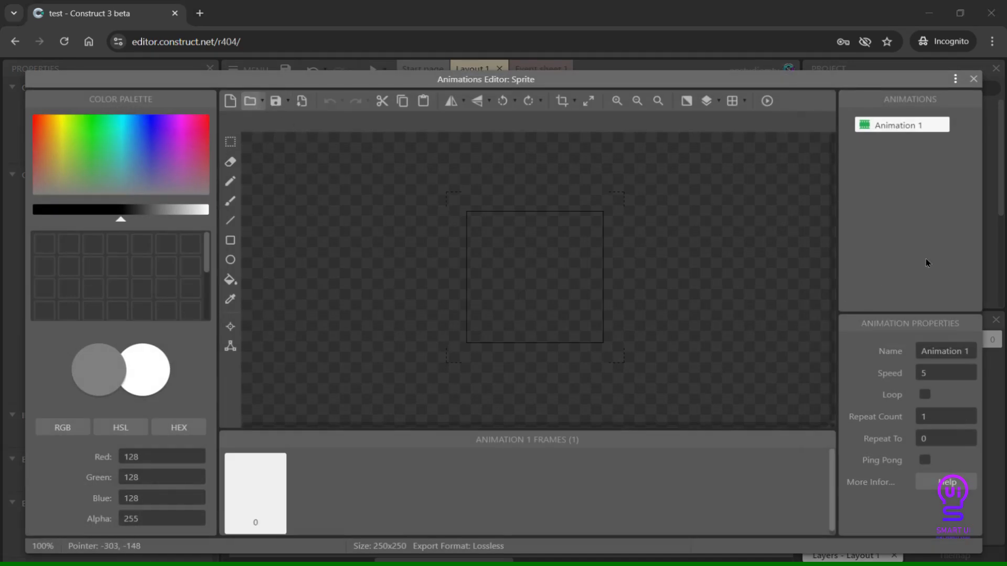
Use the grey heart image for the sprite's first animation and rename that animation "empty".
{"action": "left_click", "coordinate": [943, 359]}
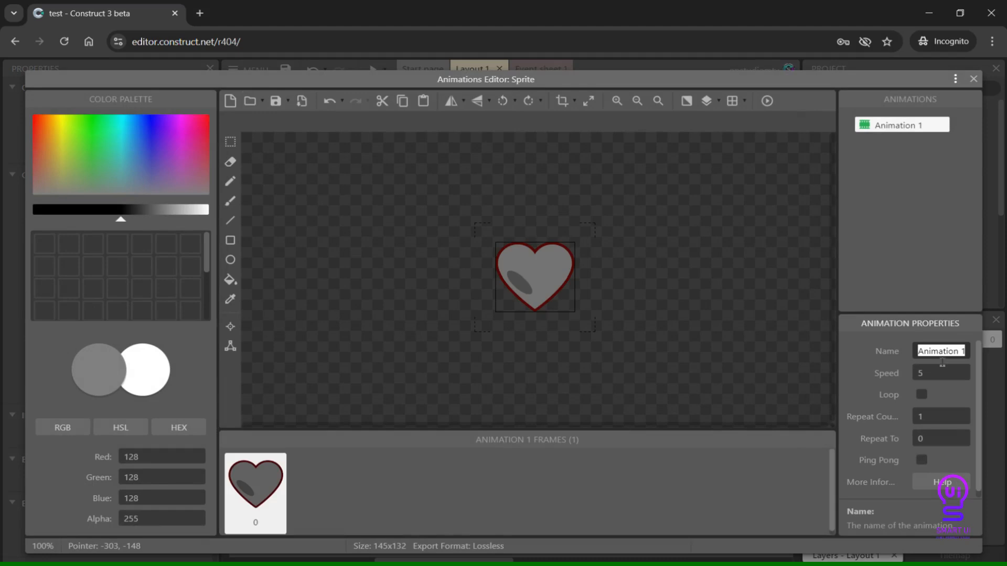
{"action": "type", "text": "empty"}
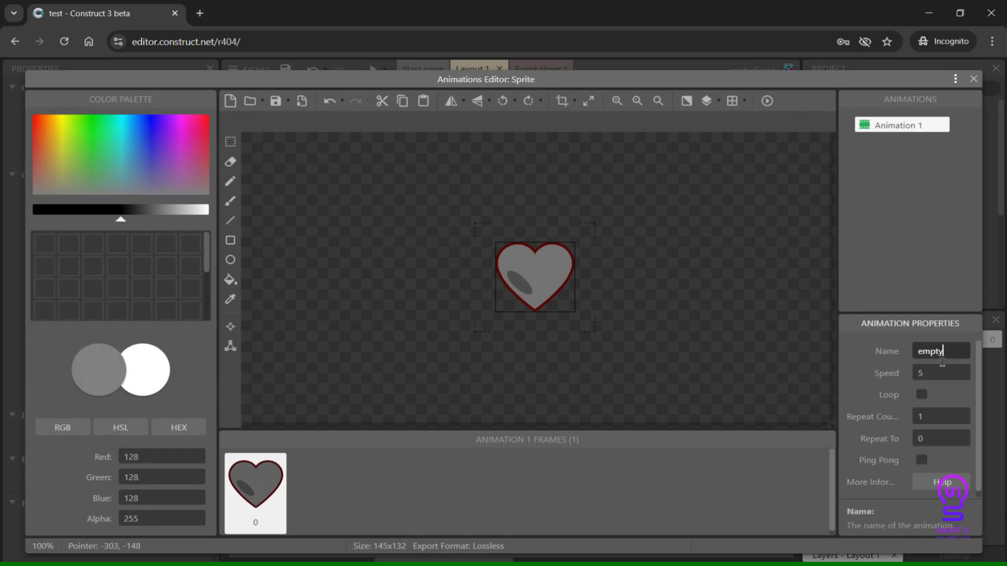
{"action": "key", "text": "Tab"}
Add a second animation to the sprite with the half-red heart image and name it "half".
{"action": "right_click", "coordinate": [897, 154]}
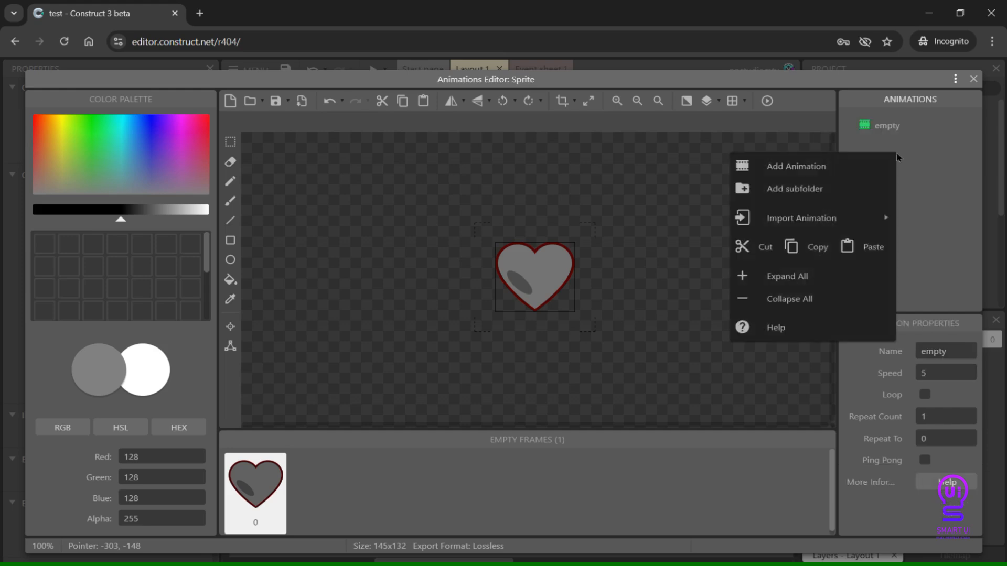
{"action": "left_click", "coordinate": [864, 164]}
{"action": "left_click", "coordinate": [254, 102]}
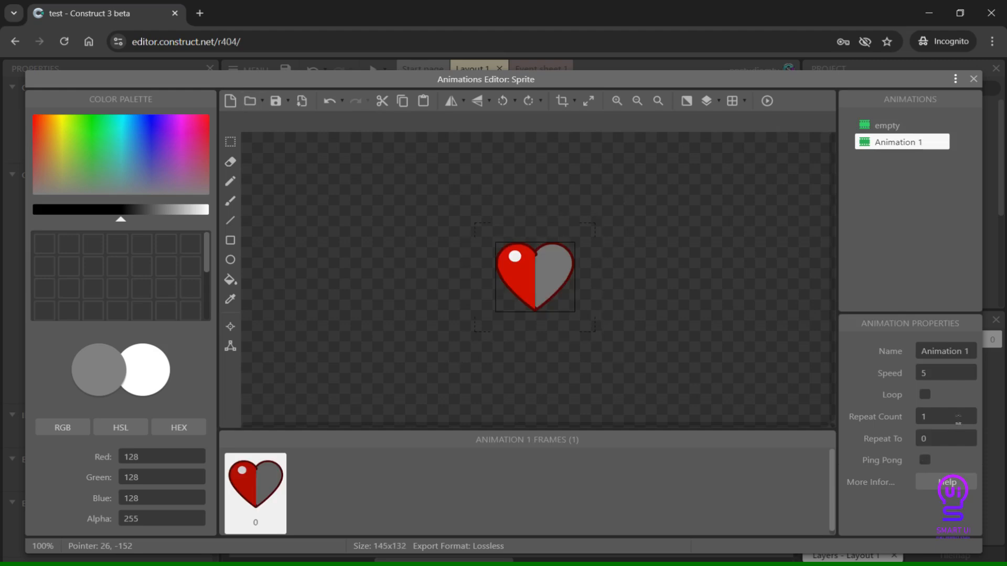
{"action": "left_click", "coordinate": [956, 352]}
{"action": "type", "text": "half"}
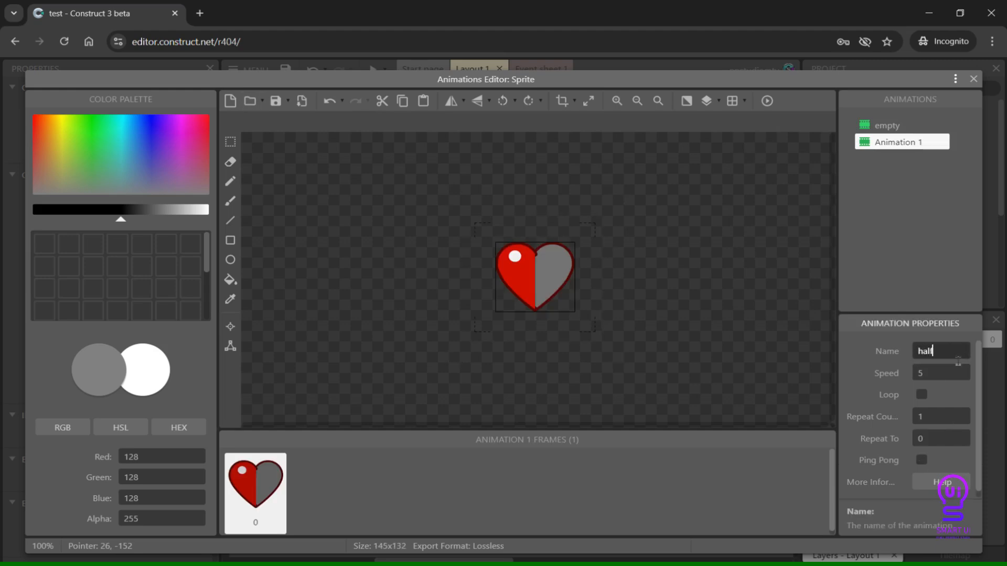
{"action": "key", "text": "Tab"}
Add a third animation with the fully red heart image, name it "full", and close the Animations Editor.
{"action": "right_click", "coordinate": [868, 188]}
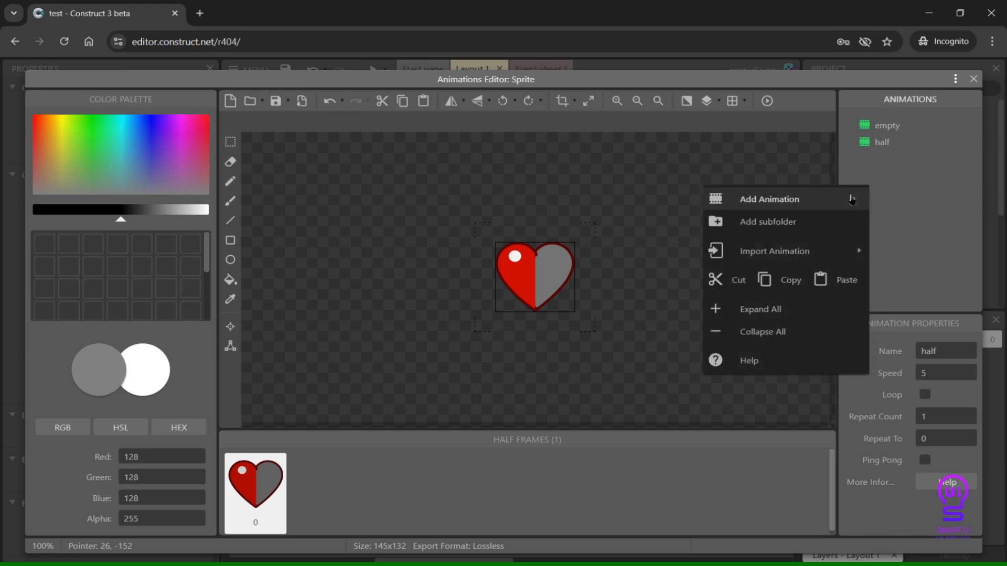
{"action": "left_click", "coordinate": [852, 199]}
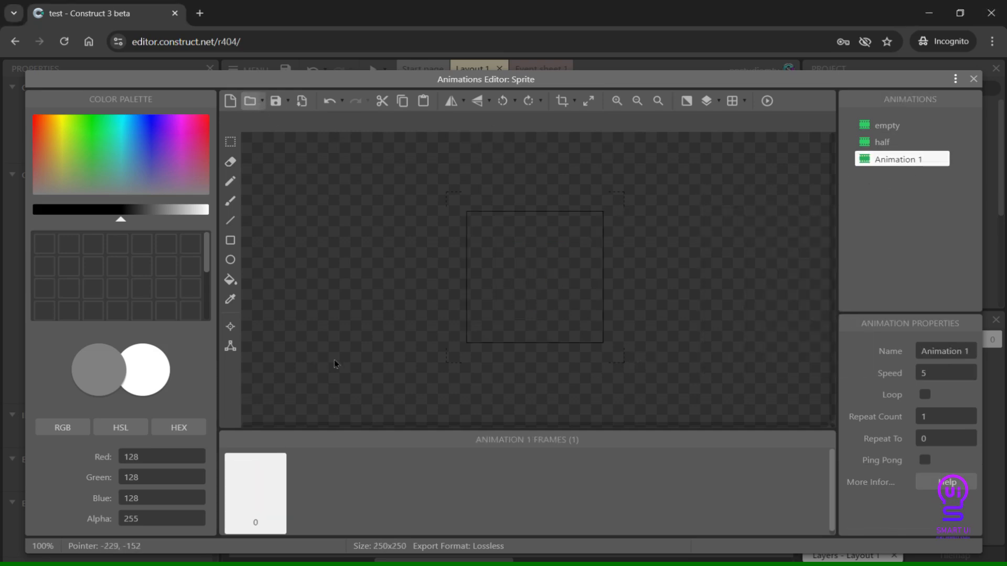
{"action": "key", "text": "ctrl+v"}
{"action": "left_click", "coordinate": [945, 351]}
{"action": "key", "text": "BackSpace"}
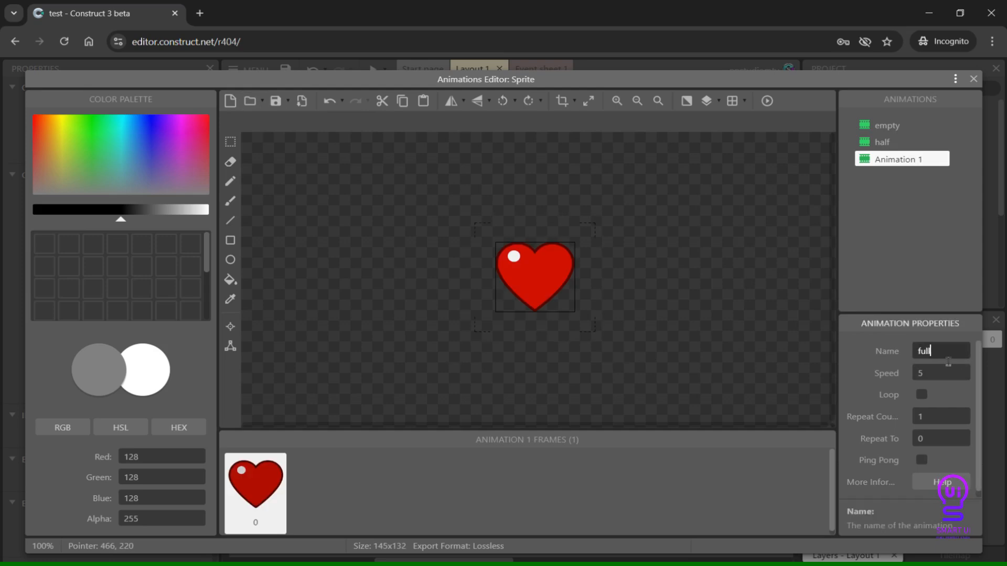
{"action": "type", "text": "full"}
{"action": "key", "text": "Tab"}
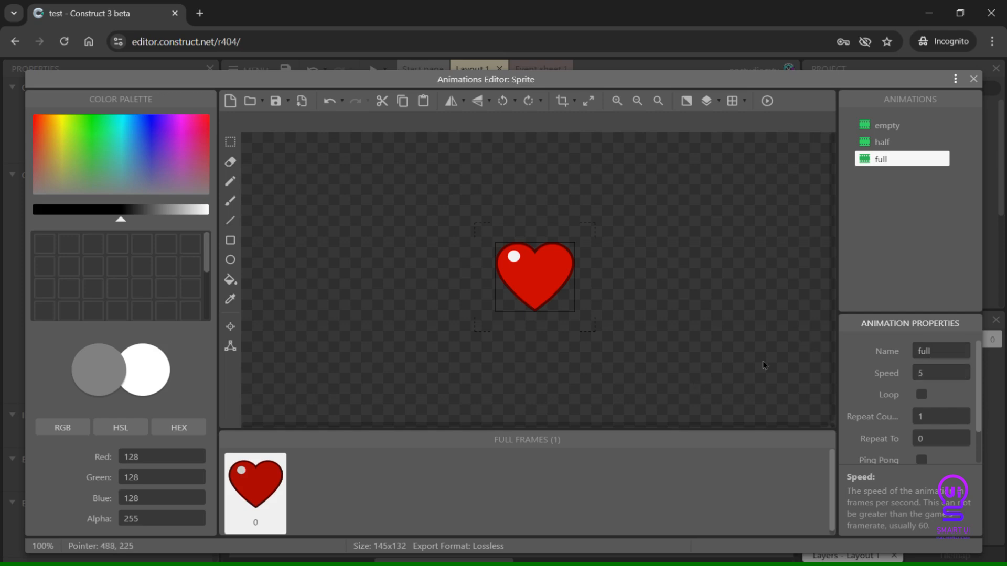
{"action": "key", "text": "Escape"}
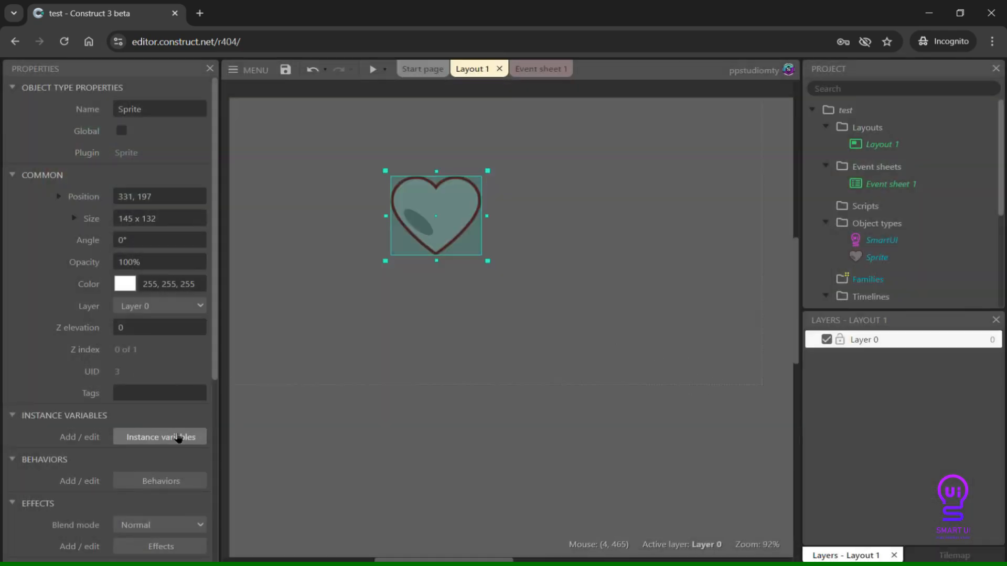
Add the Discrete Progress behavior to the heart sprite.
{"action": "scroll", "coordinate": [160, 437], "scroll_direction": "down", "scroll_amount": 1}
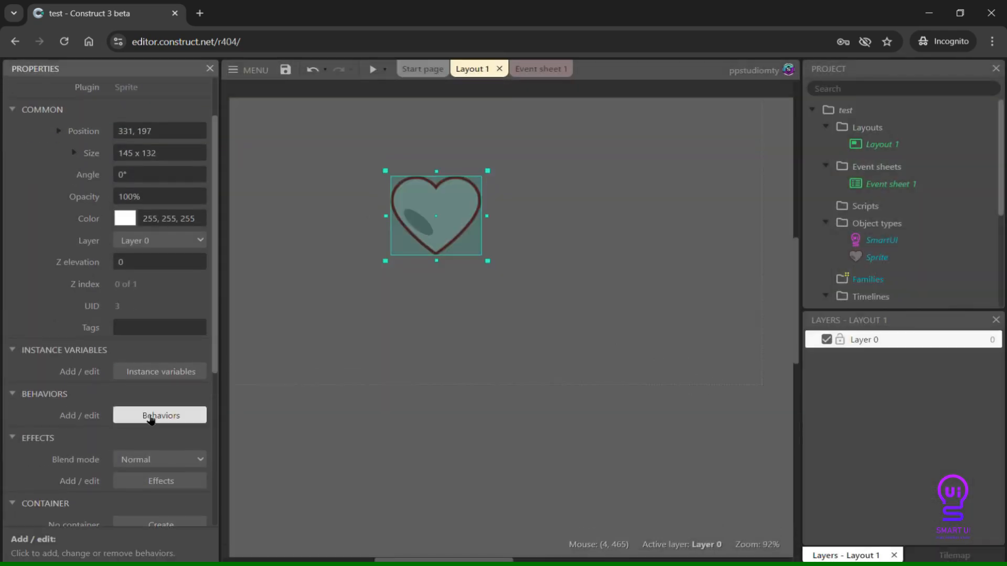
{"action": "left_click", "coordinate": [159, 414]}
{"action": "left_click", "coordinate": [511, 396]}
{"action": "scroll", "coordinate": [540, 315], "scroll_direction": "down", "scroll_amount": 3}
{"action": "scroll", "coordinate": [536, 328], "scroll_direction": "down", "scroll_amount": 3}
{"action": "left_click", "coordinate": [580, 352]}
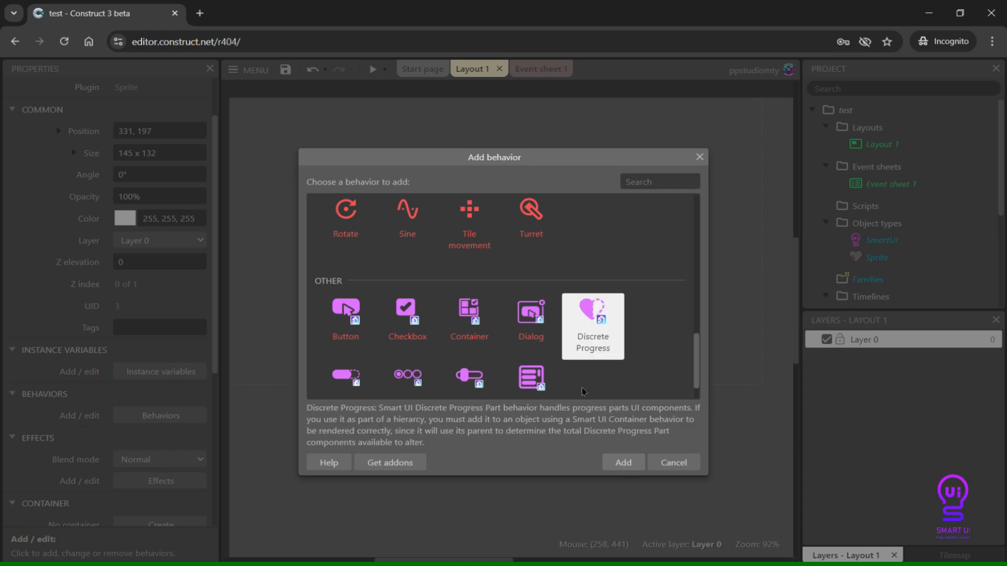
{"action": "left_click", "coordinate": [638, 462]}
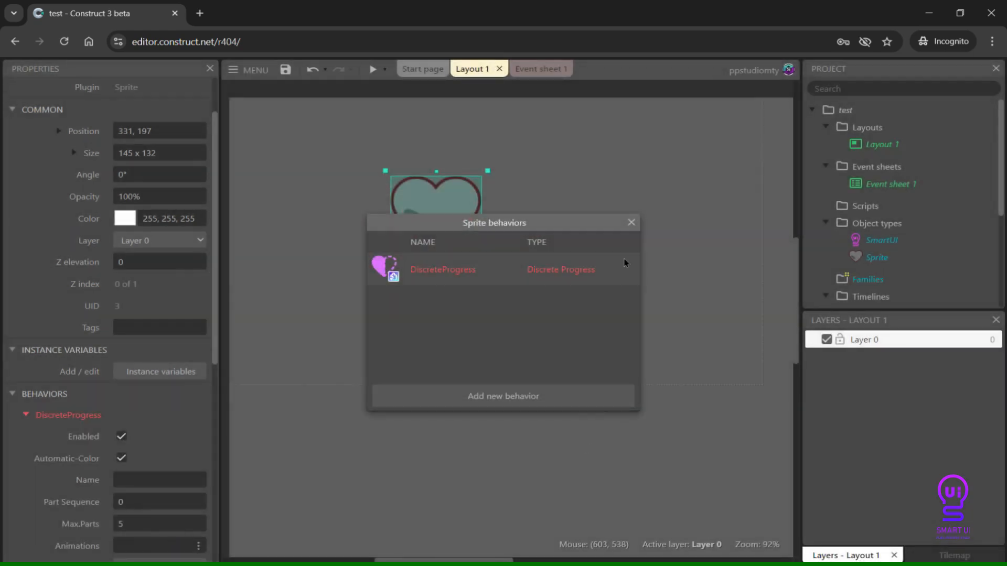
{"action": "left_click", "coordinate": [632, 223]}
Set the DiscreteProgress behavior's Max.Parts to 2 and its Animations sequence to "empty,half,full".
{"action": "scroll", "coordinate": [151, 322], "scroll_direction": "down", "scroll_amount": 4}
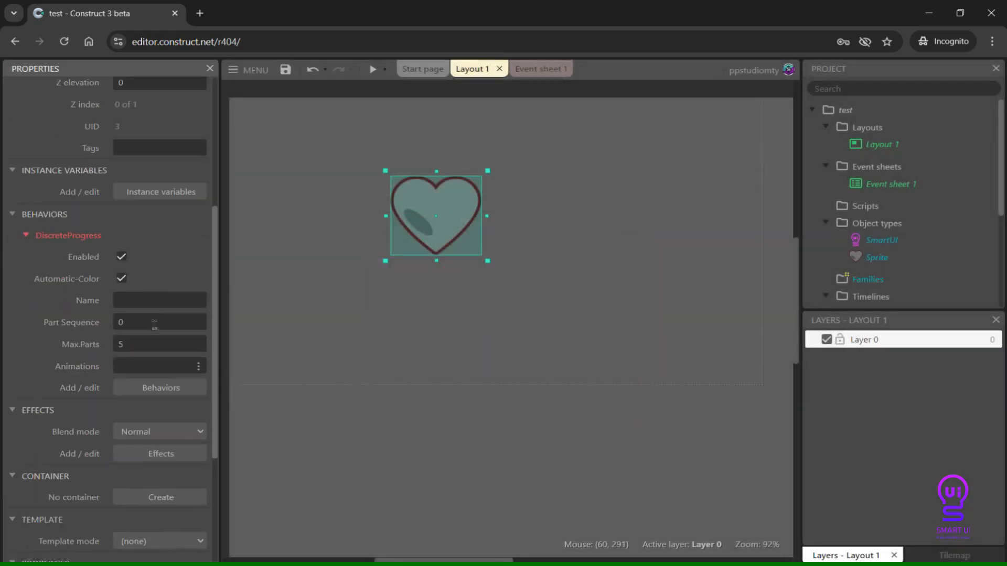
{"action": "left_click", "coordinate": [137, 328]}
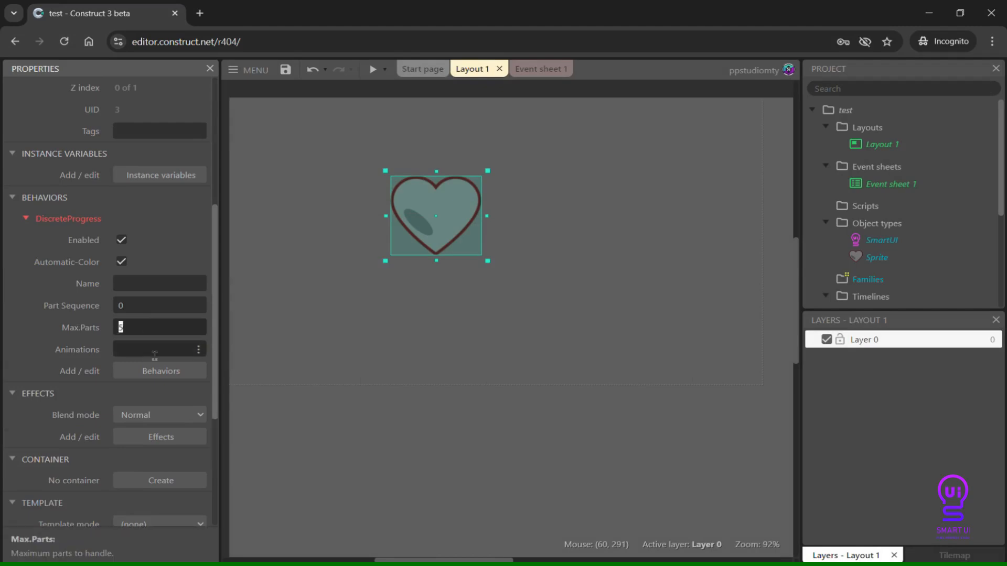
{"action": "type", "text": "2"}
{"action": "left_click", "coordinate": [198, 349]}
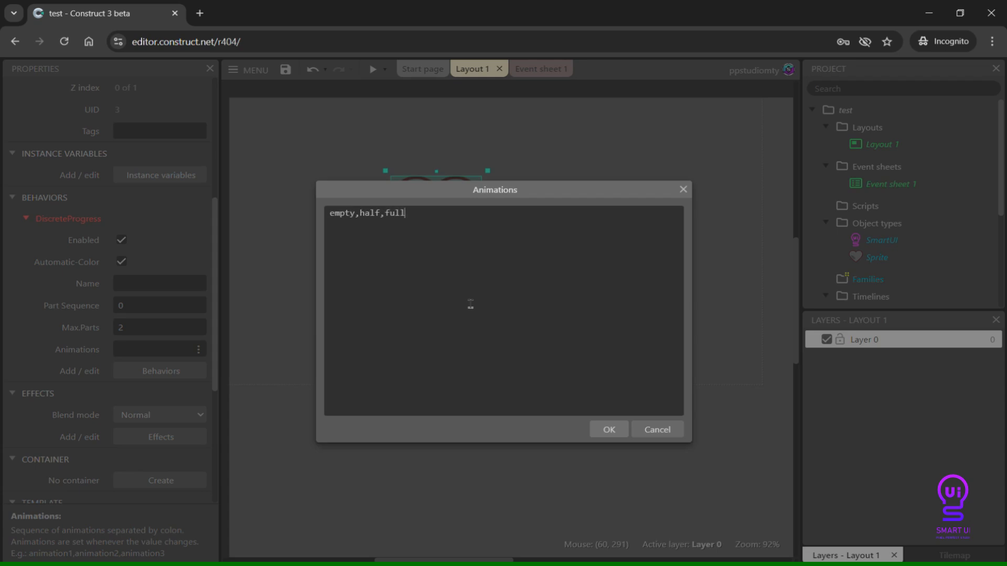
{"action": "key", "text": "Return"}
{"action": "left_click", "coordinate": [549, 227]}
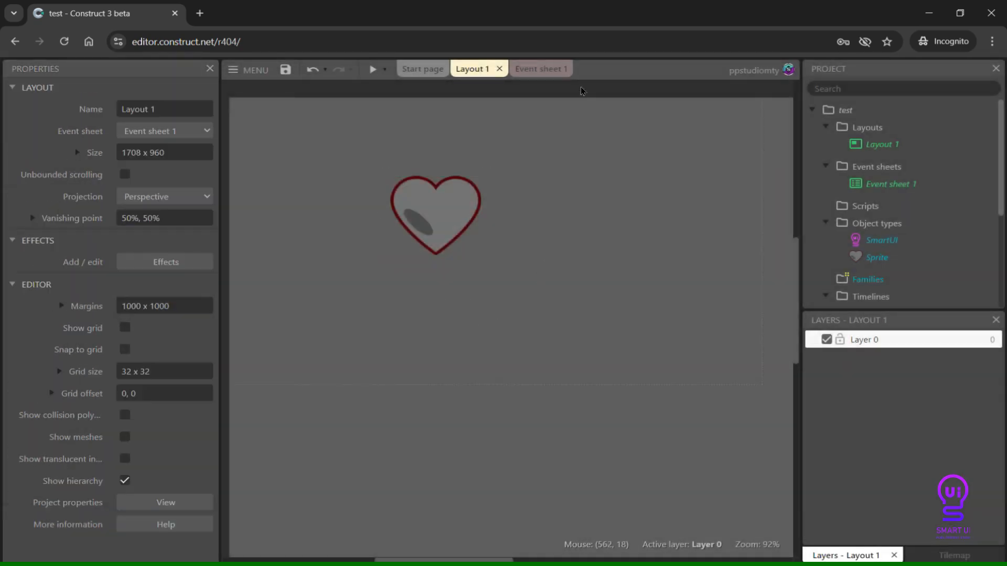
Add a System "On start of layout" event to Event sheet 1.
{"action": "left_click", "coordinate": [539, 69]}
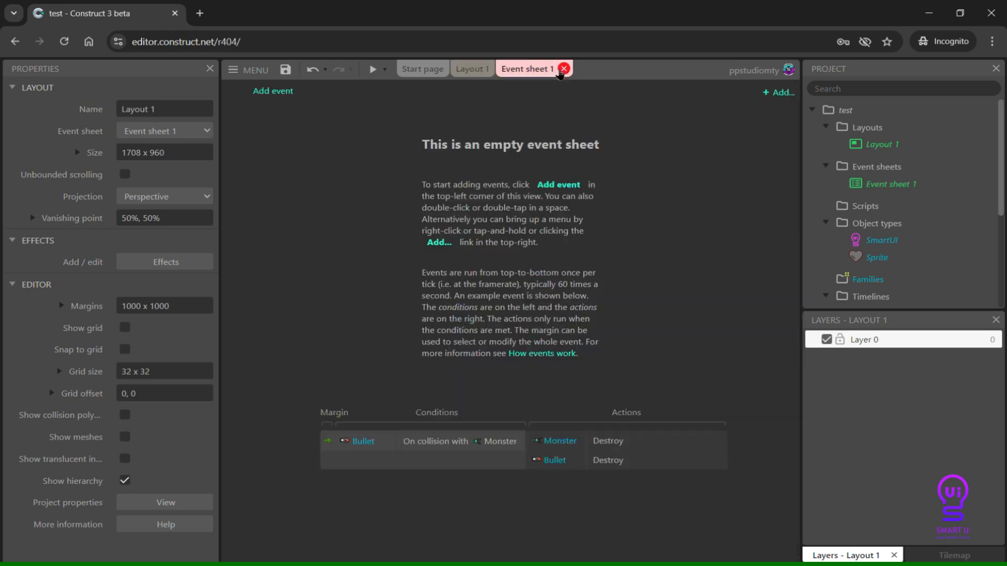
{"action": "left_click", "coordinate": [296, 95]}
{"action": "double_click", "coordinate": [345, 225]}
{"action": "scroll", "coordinate": [579, 328], "scroll_direction": "down", "scroll_amount": 14}
{"action": "scroll", "coordinate": [581, 326], "scroll_direction": "down", "scroll_amount": 5}
{"action": "left_click", "coordinate": [418, 309]}
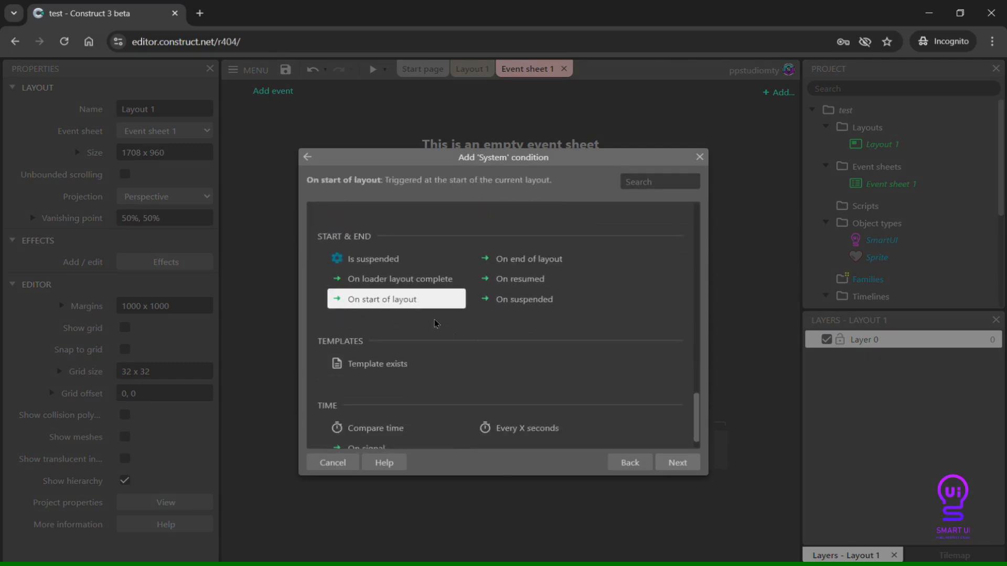
{"action": "left_click", "coordinate": [675, 463]}
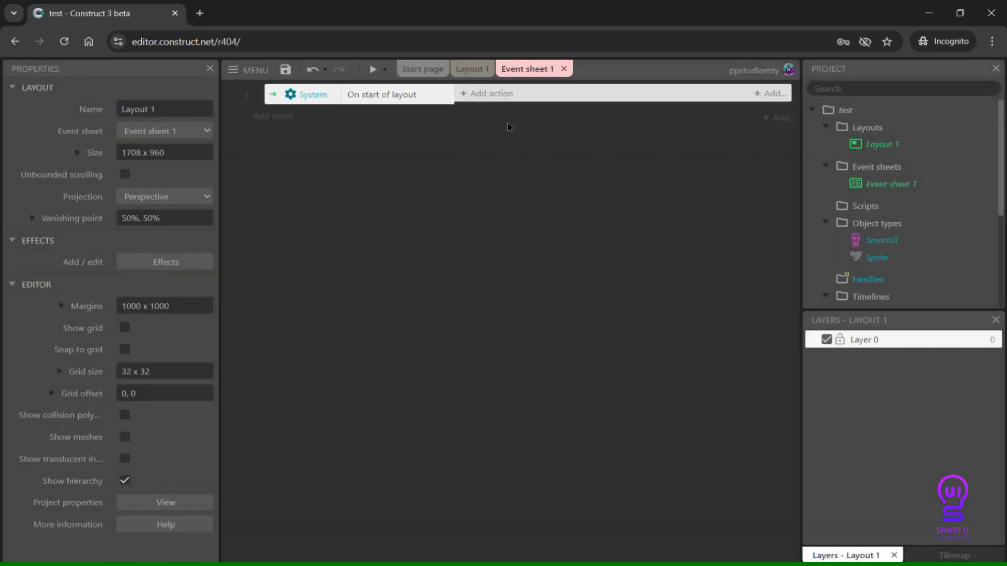
Add a Sprite action to the start-of-layout event that sets the DiscreteProgress Group Value to 1.
{"action": "left_click", "coordinate": [504, 95]}
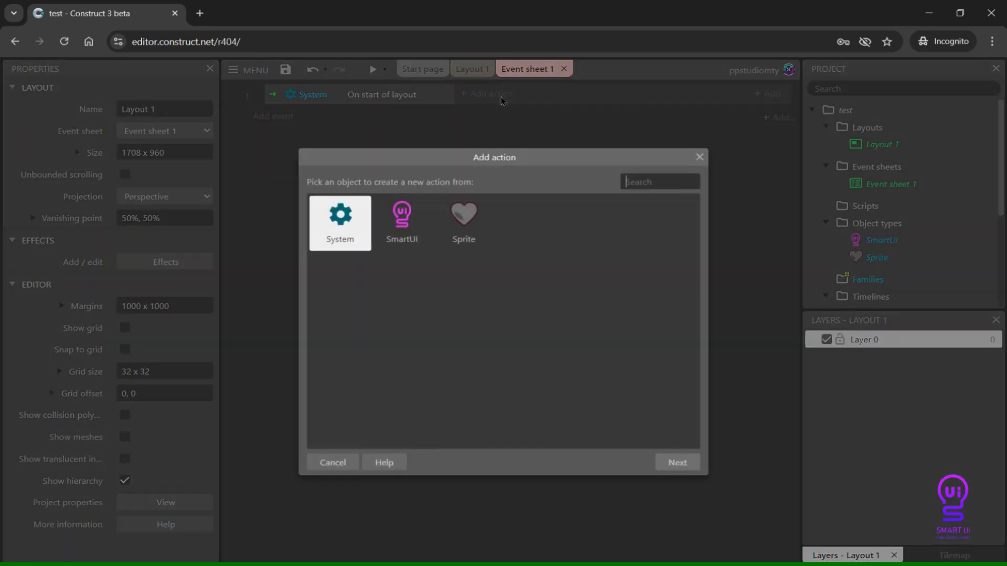
{"action": "double_click", "coordinate": [464, 218]}
{"action": "scroll", "coordinate": [511, 292], "scroll_direction": "down", "scroll_amount": 5}
{"action": "scroll", "coordinate": [510, 293], "scroll_direction": "down", "scroll_amount": 4}
{"action": "left_click", "coordinate": [404, 294]}
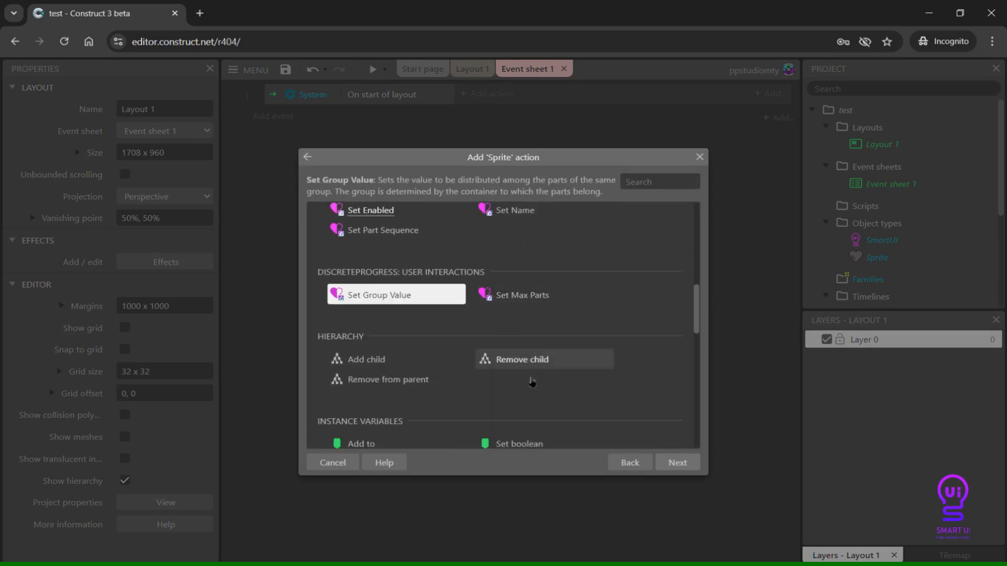
{"action": "left_click", "coordinate": [676, 462]}
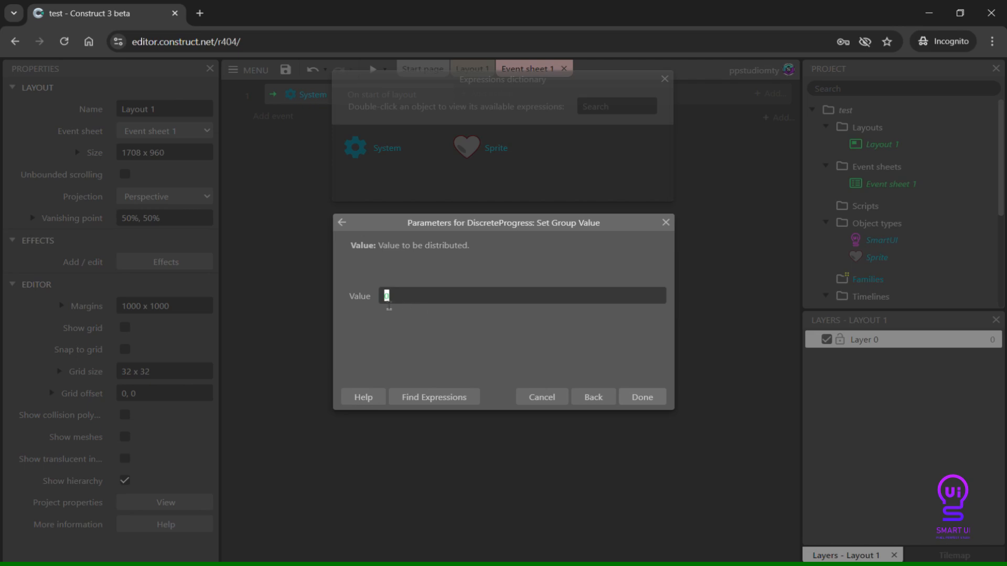
{"action": "type", "text": "1"}
{"action": "left_click", "coordinate": [644, 397]}
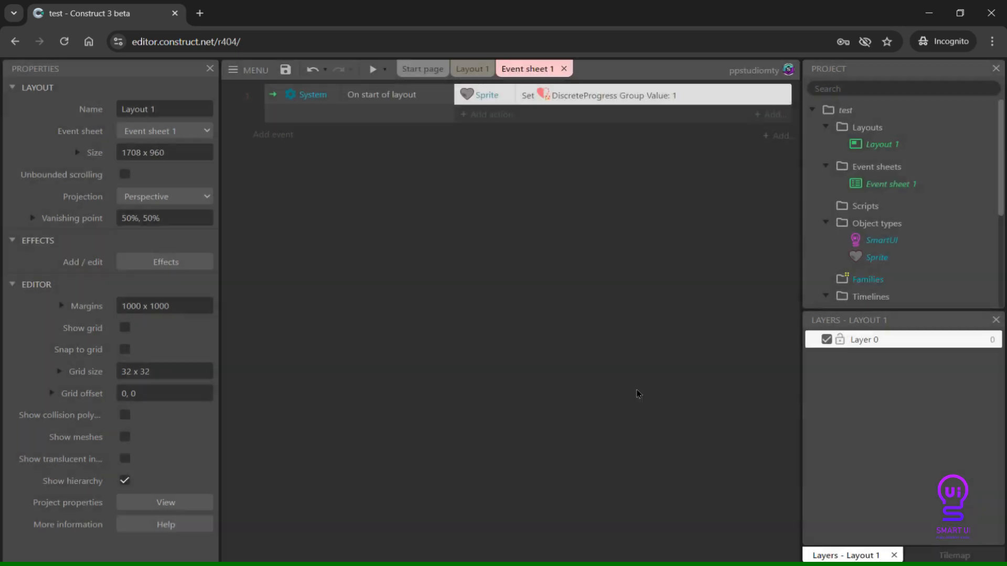
Preview Layout 1 to check the heart's state, and close the preview.
{"action": "left_click", "coordinate": [472, 69]}
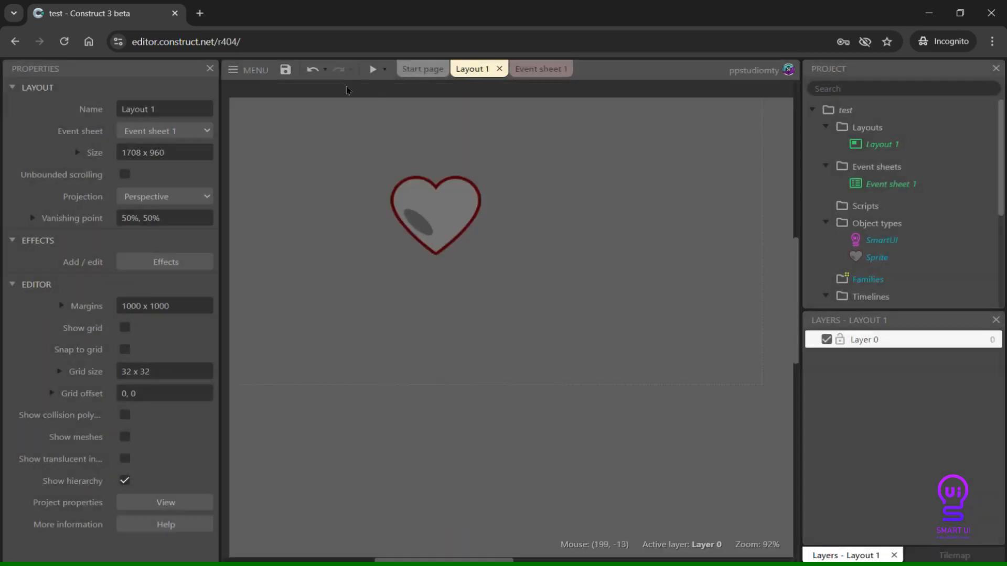
{"action": "left_click", "coordinate": [373, 68]}
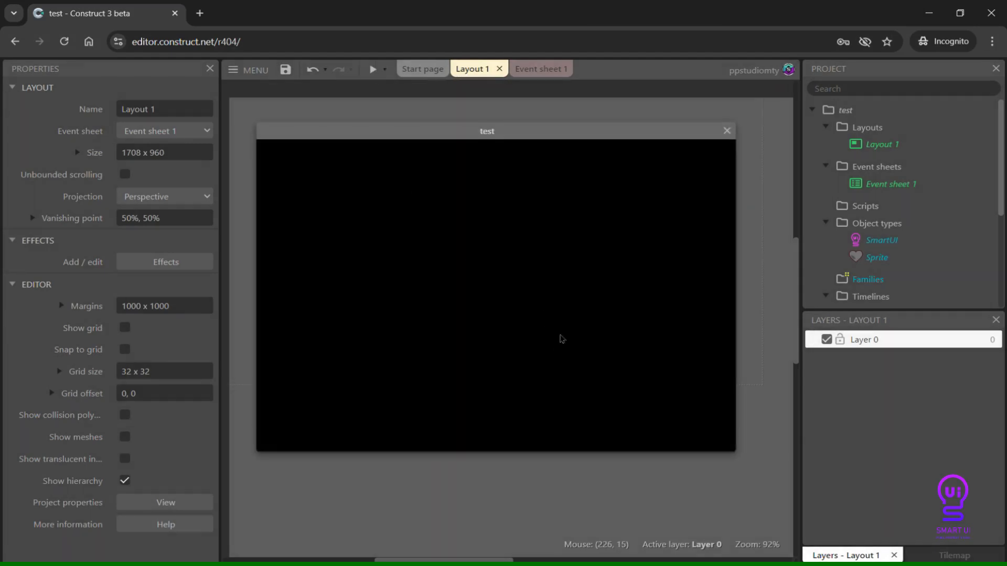
{"action": "left_click", "coordinate": [727, 131]}
Change the Sprite action's DiscreteProgress Group Value to 2 and preview the project.
{"action": "left_click", "coordinate": [541, 70]}
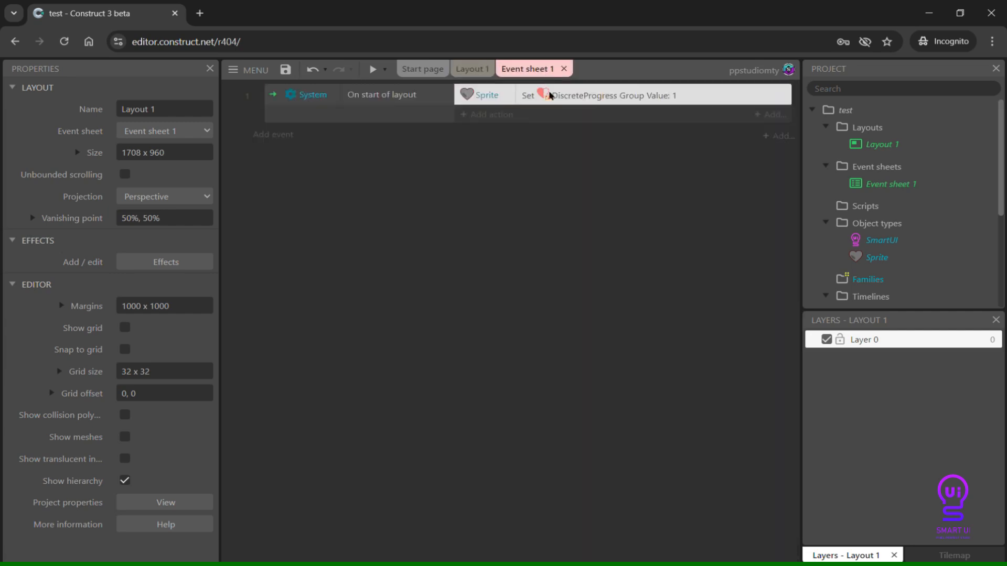
{"action": "double_click", "coordinate": [607, 99]}
{"action": "type", "text": "2"}
{"action": "left_click", "coordinate": [642, 397]}
{"action": "left_click", "coordinate": [372, 70]}
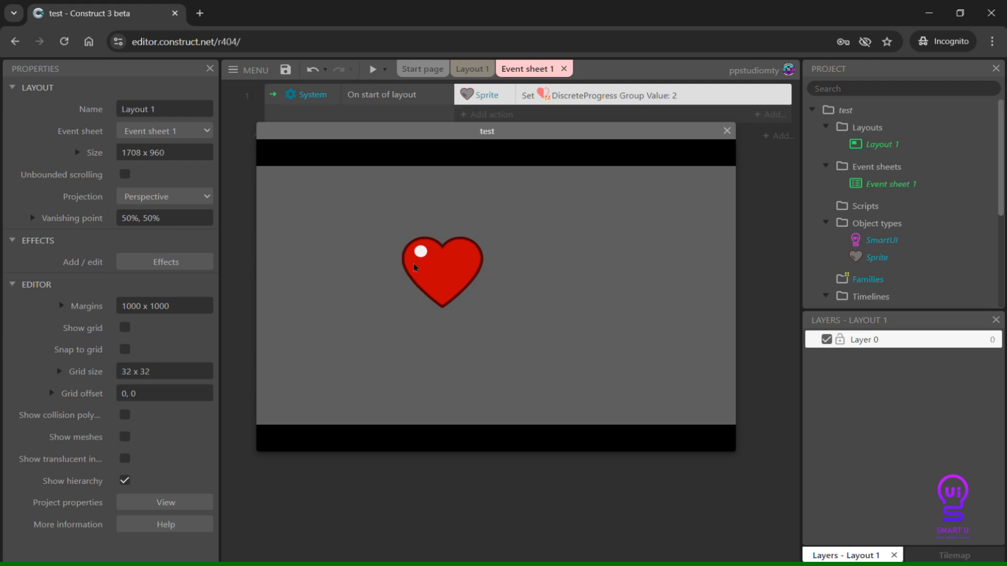
{"action": "left_click", "coordinate": [727, 131]}
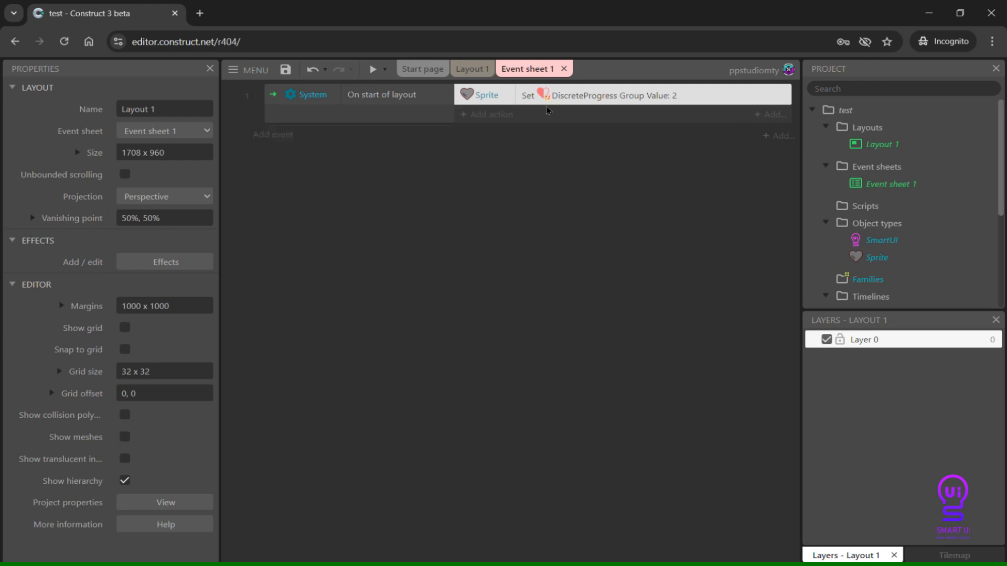
Duplicate the heart sprite on Layout 1 to form a horizontal row of three hearts.
{"action": "left_click", "coordinate": [472, 69]}
{"action": "mouse_move", "coordinate": [450, 225]}
{"action": "left_mouse_down"}
{"action": "mouse_move", "coordinate": [400, 219]}
{"action": "mouse_move", "coordinate": [387, 229]}
{"action": "mouse_move", "coordinate": [457, 214]}
{"action": "mouse_move", "coordinate": [488, 227]}
{"action": "mouse_move", "coordinate": [602, 226]}
{"action": "left_mouse_up"}
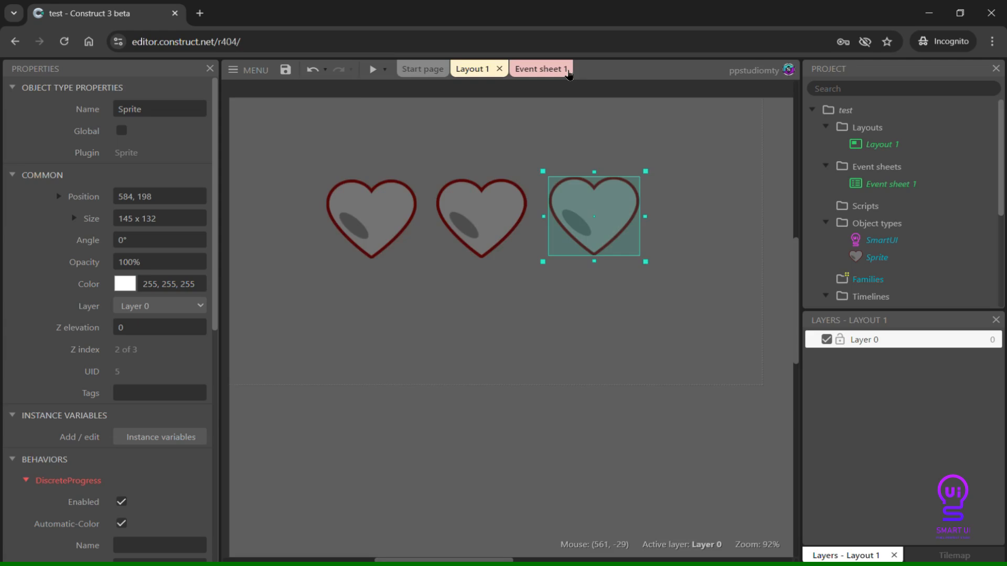
Set the DiscreteProgress Group Value in the start-of-layout action to 5.
{"action": "left_click", "coordinate": [551, 69]}
{"action": "double_click", "coordinate": [622, 105]}
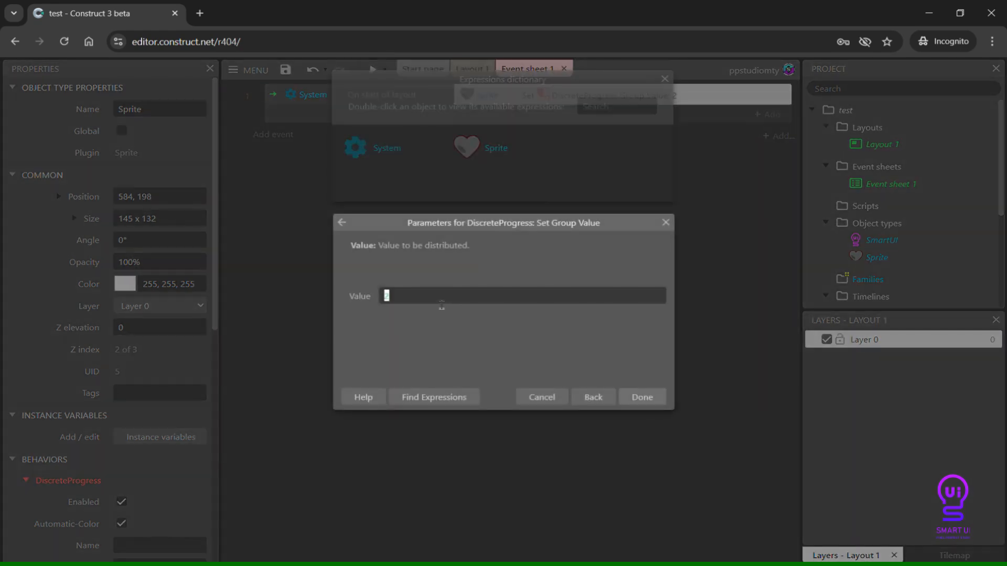
{"action": "type", "text": "5"}
{"action": "left_click", "coordinate": [642, 397]}
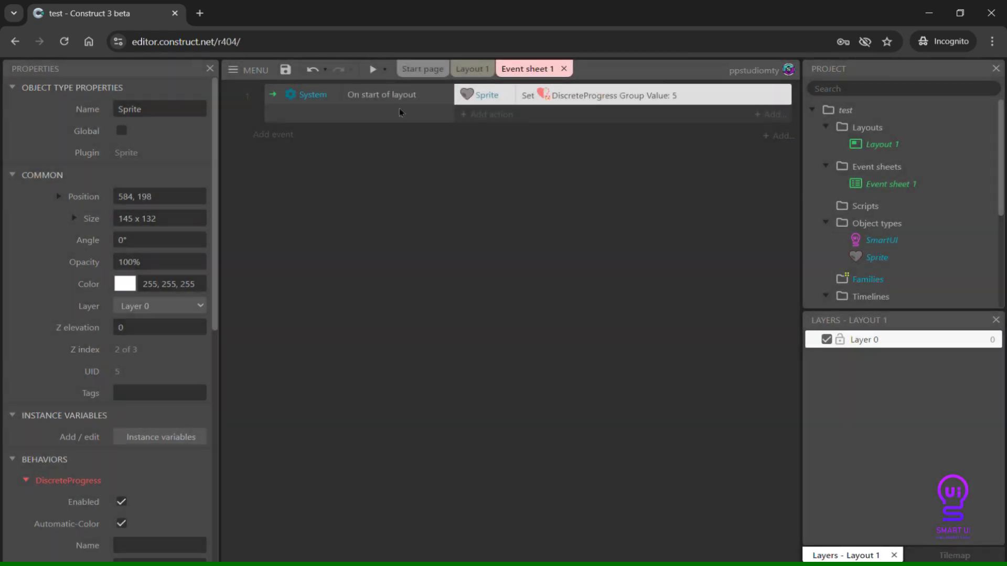
Preview the project to check the three hearts, close the preview, and return to Layout 1.
{"action": "left_click", "coordinate": [380, 73]}
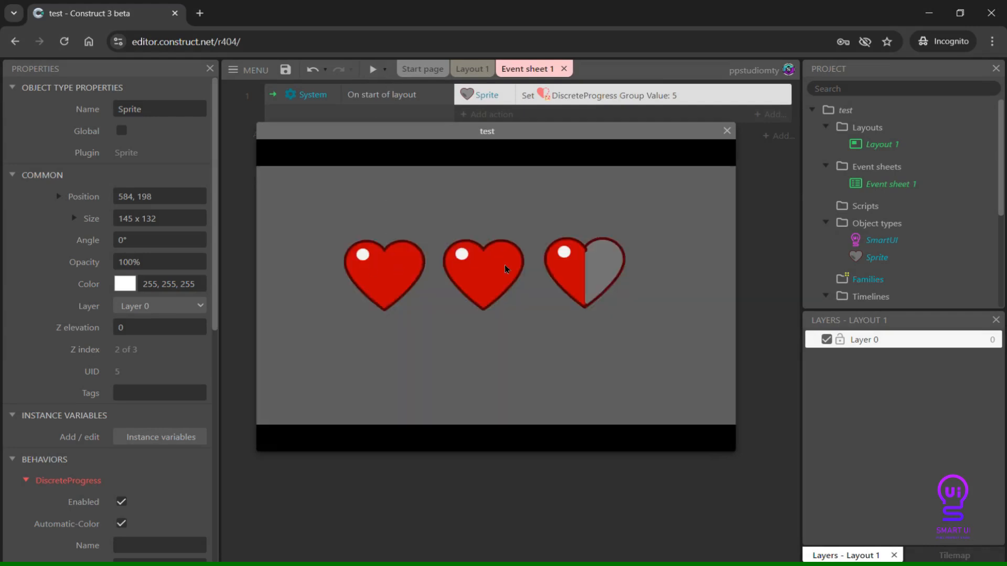
{"action": "left_click", "coordinate": [727, 132]}
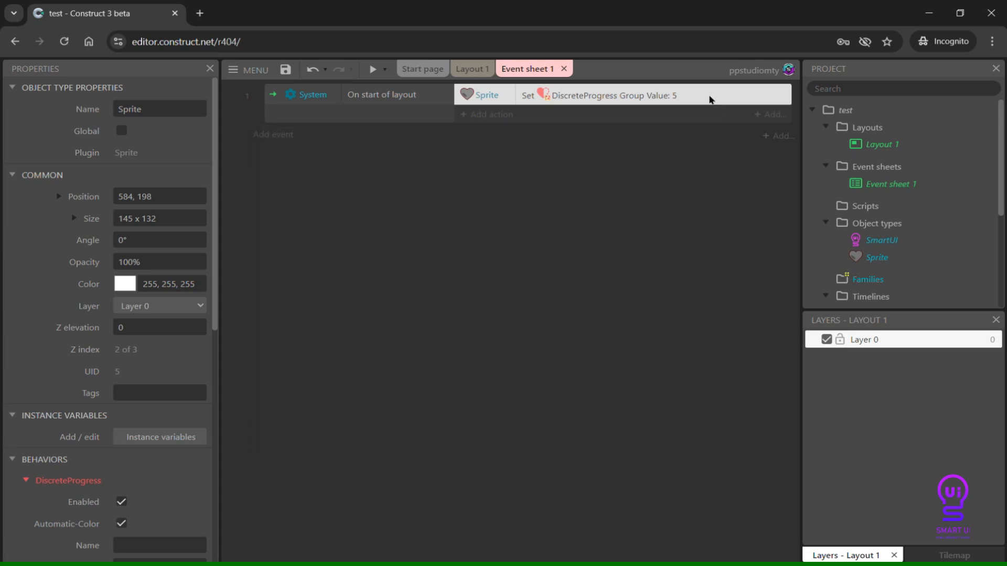
{"action": "left_click", "coordinate": [472, 68]}
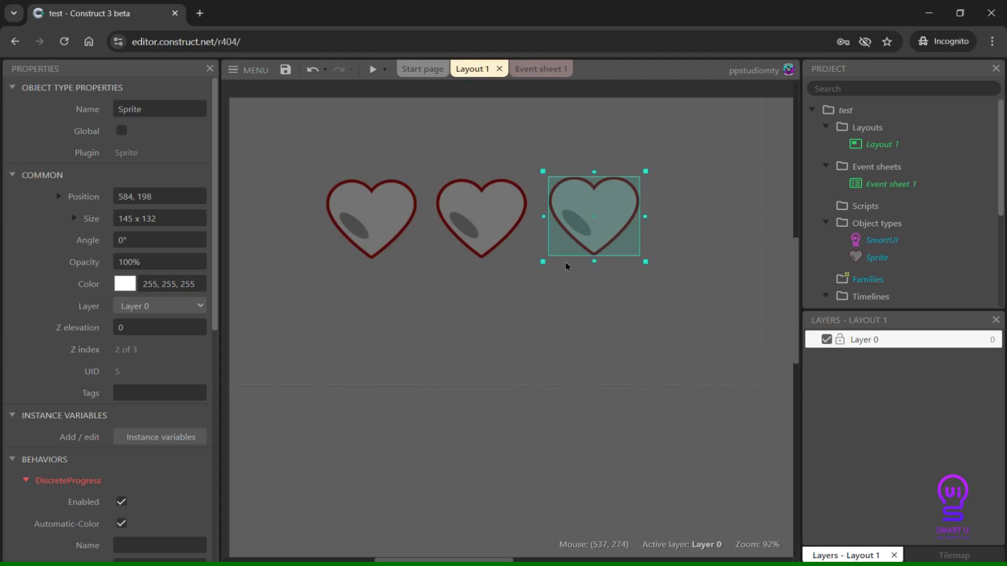
In the Sprite's animations, create a subfolder named heart and move the empty, half and full animations into it.
{"action": "left_click", "coordinate": [494, 227]}
{"action": "double_click", "coordinate": [494, 226]}
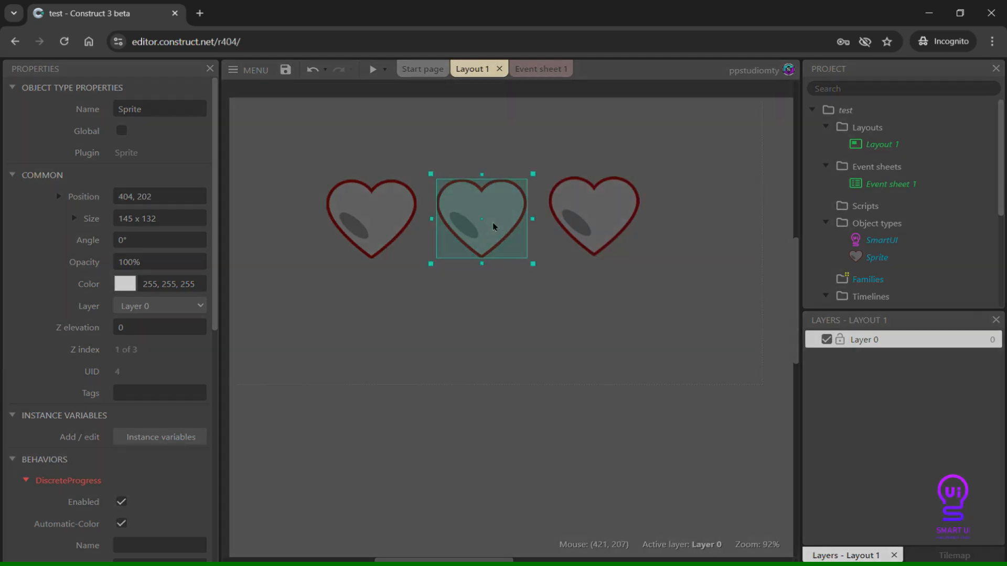
{"action": "right_click", "coordinate": [885, 199]}
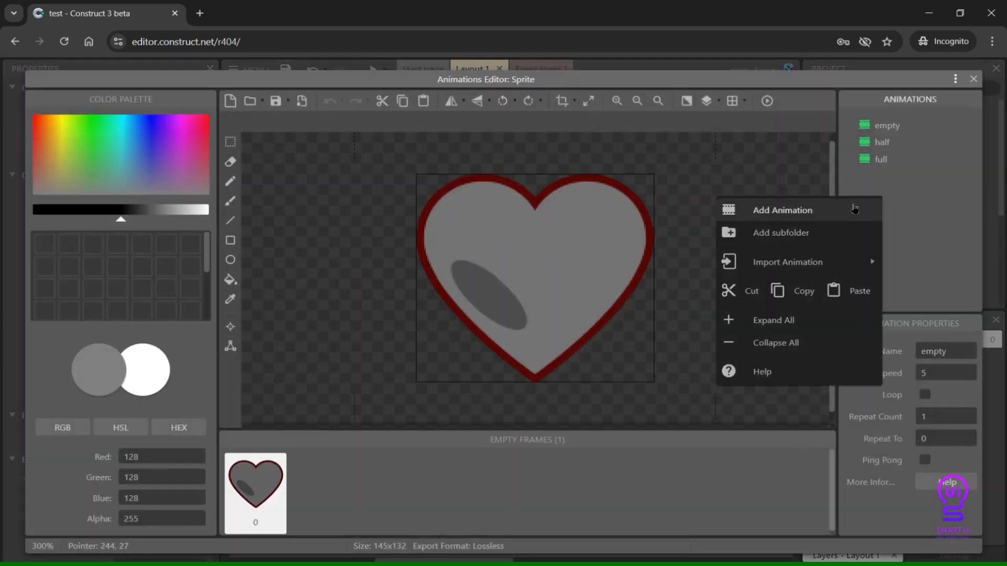
{"action": "left_click", "coordinate": [821, 229]}
{"action": "type", "text": "heart"}
{"action": "key", "text": "Return"}
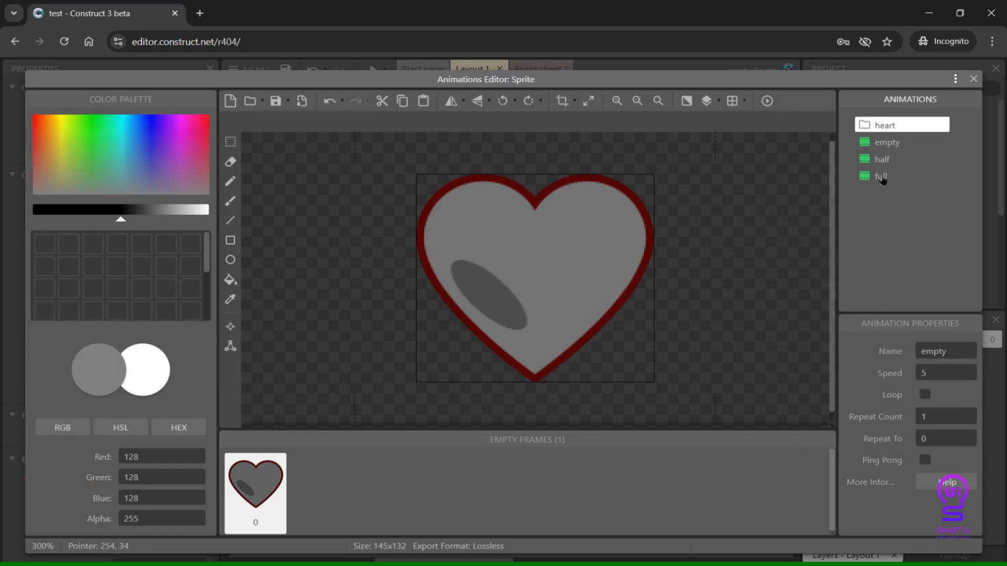
{"action": "left_click", "coordinate": [884, 181]}
{"action": "left_click", "coordinate": [887, 145], "text": "shift"}
{"action": "left_click_drag", "start_coordinate": [887, 146], "coordinate": [890, 131]}
Create a pie animation subfolder and add an animation named pie0 in it with the empty pie image loaded.
{"action": "right_click", "coordinate": [889, 219]}
{"action": "left_click", "coordinate": [834, 257]}
{"action": "type", "text": "pie"}
{"action": "key", "text": "Return"}
{"action": "right_click", "coordinate": [881, 200]}
{"action": "left_click", "coordinate": [870, 214]}
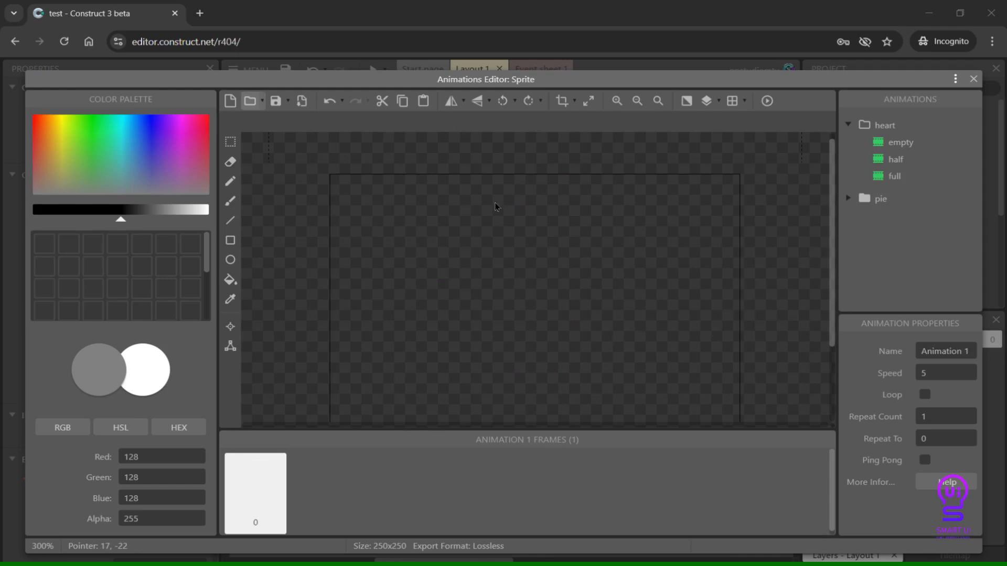
{"action": "double_click", "coordinate": [496, 206]}
{"action": "left_click", "coordinate": [849, 198]}
{"action": "left_click", "coordinate": [937, 352]}
{"action": "type", "text": "pie0"}
{"action": "key", "text": "Return"}
Duplicate the pie0 animation, load the pie image with one filled slice, and name the copy pie1.
{"action": "right_click", "coordinate": [932, 217]}
{"action": "left_click", "coordinate": [902, 245]}
{"action": "left_click", "coordinate": [249, 111]}
{"action": "double_click", "coordinate": [849, 252]}
{"action": "left_click", "coordinate": [951, 355]}
{"action": "type", "text": "pie1"}
{"action": "key", "text": "Return"}
Duplicate the pie1 animation, load the pie image with two filled slices, and name the copy pie2.
{"action": "right_click", "coordinate": [958, 231]}
{"action": "left_click", "coordinate": [930, 259]}
{"action": "left_click", "coordinate": [252, 105]}
{"action": "double_click", "coordinate": [626, 343]}
{"action": "left_click", "coordinate": [947, 352]}
{"action": "type", "text": "pie2"}
{"action": "key", "text": "Return"}
Duplicate the pie2 animation, load the pie image with three filled slices, and name the copy pie3.
{"action": "right_click", "coordinate": [891, 254]}
{"action": "left_click", "coordinate": [871, 281]}
{"action": "left_click", "coordinate": [252, 100]}
{"action": "double_click", "coordinate": [634, 199]}
{"action": "left_click", "coordinate": [947, 352]}
{"action": "type", "text": "pie3"}
{"action": "key", "text": "Return"}
Duplicate the pie3 animation, load the pie image with four filled slices, and name the copy pie4.
{"action": "right_click", "coordinate": [920, 265]}
{"action": "left_click", "coordinate": [894, 292]}
{"action": "left_click", "coordinate": [253, 101]}
{"action": "double_click", "coordinate": [700, 377]}
{"action": "left_click", "coordinate": [947, 352]}
{"action": "type", "text": "pie4"}
{"action": "key", "text": "Return"}
Duplicate the pie4 animation, load the pie image with five filled slices, and name the copy pie5.
{"action": "right_click", "coordinate": [921, 284]}
{"action": "left_click", "coordinate": [894, 312]}
{"action": "left_click", "coordinate": [250, 100]}
{"action": "double_click", "coordinate": [703, 276]}
{"action": "left_click", "coordinate": [948, 352]}
{"action": "type", "text": "pie5"}
{"action": "key", "text": "Return"}
Duplicate the pie5 animation, load the completely filled pie image, name the copy pie6, and close the animations editor.
{"action": "right_click", "coordinate": [916, 294]}
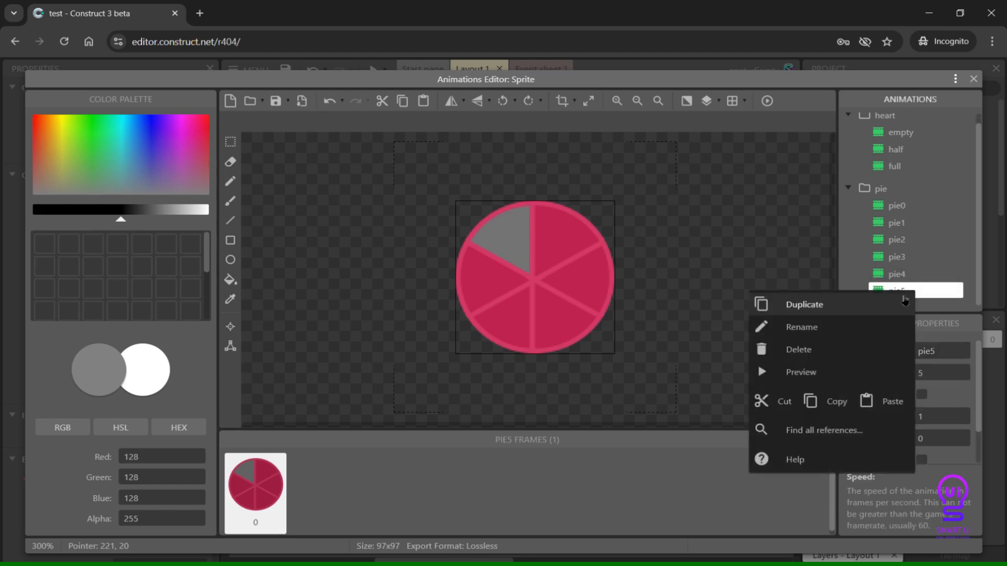
{"action": "left_click", "coordinate": [892, 306]}
{"action": "left_click", "coordinate": [251, 100]}
{"action": "double_click", "coordinate": [757, 313]}
{"action": "left_click", "coordinate": [941, 355]}
{"action": "type", "text": "pie6"}
{"action": "key", "text": "Return"}
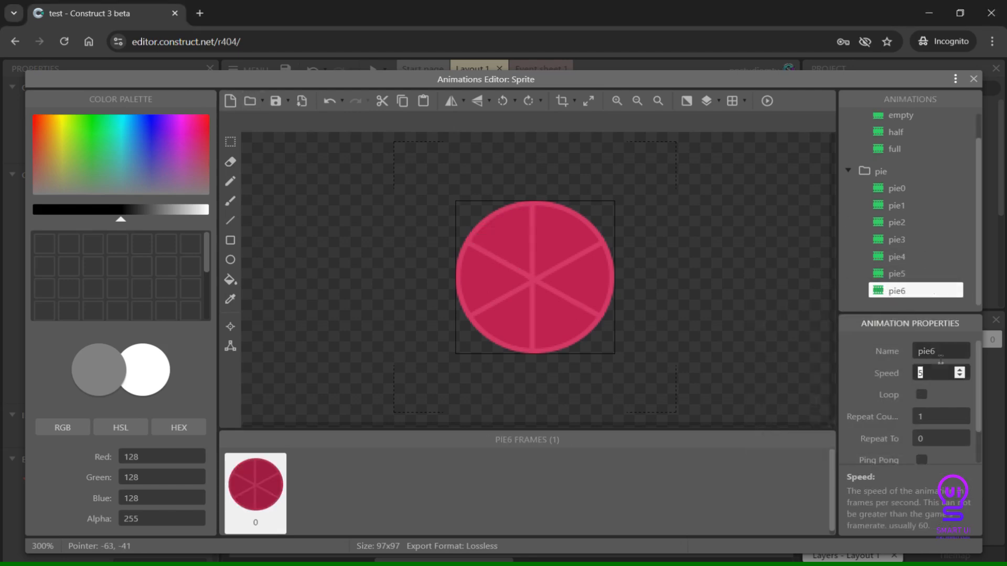
{"action": "key", "text": "Escape"}
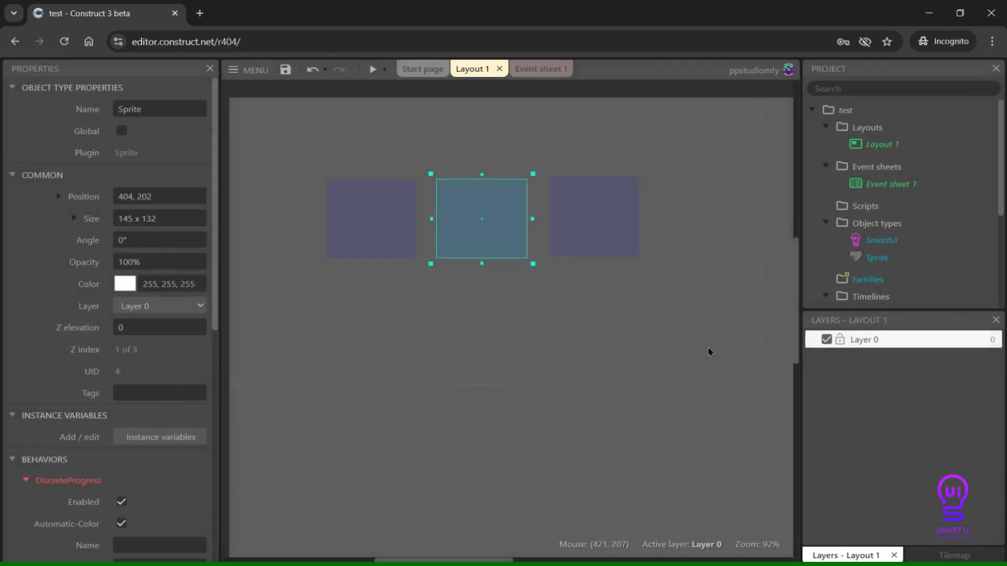
For the middle heart's DiscreteProgress behavior, set Max.Parts to 6 and Animations to pie0,pie1,pie2,pie3,pie4,pie5,pie6.
{"action": "scroll", "coordinate": [157, 388], "scroll_direction": "down", "scroll_amount": 4}
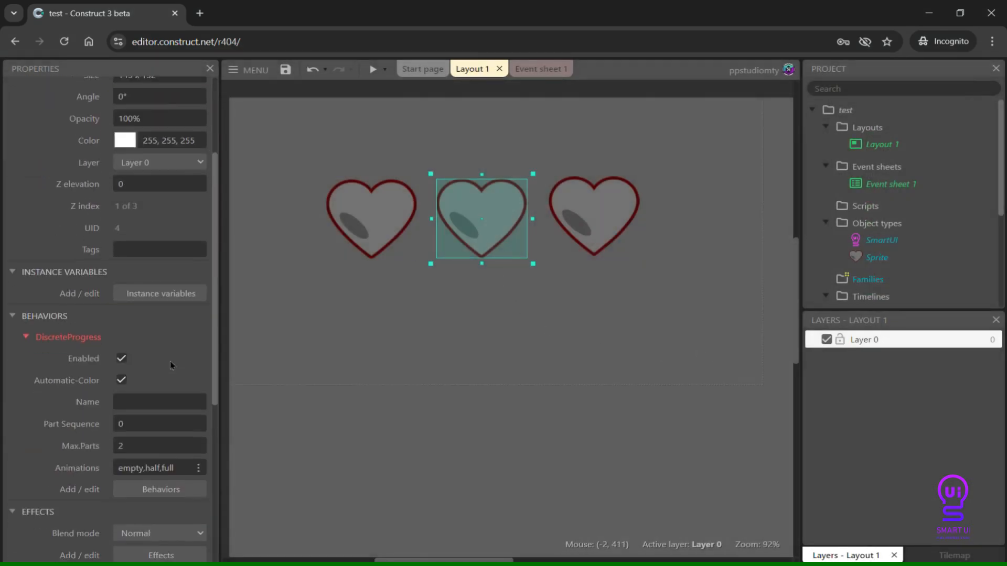
{"action": "left_click", "coordinate": [141, 393]}
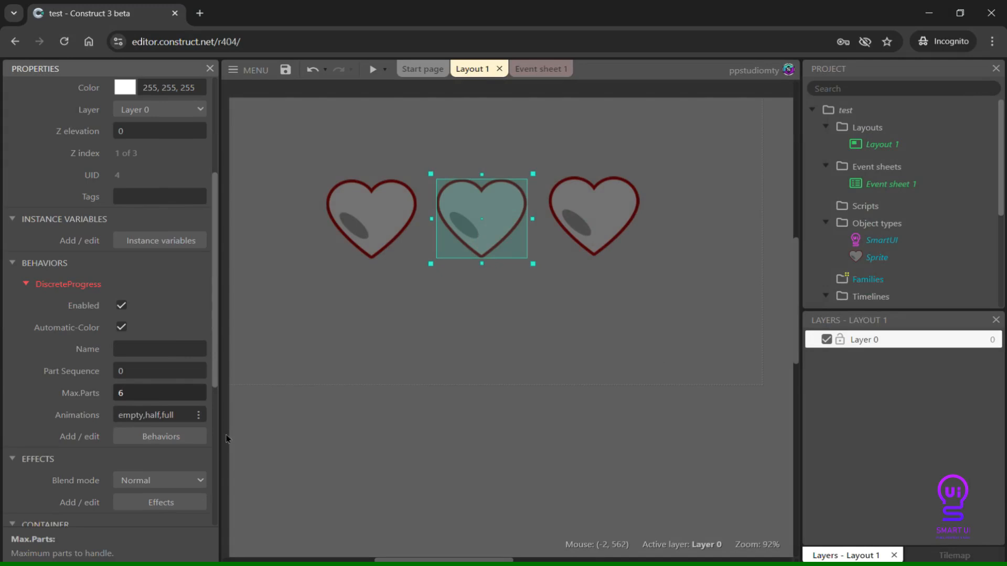
{"action": "left_click", "coordinate": [198, 415]}
{"action": "type", "text": "pie"}
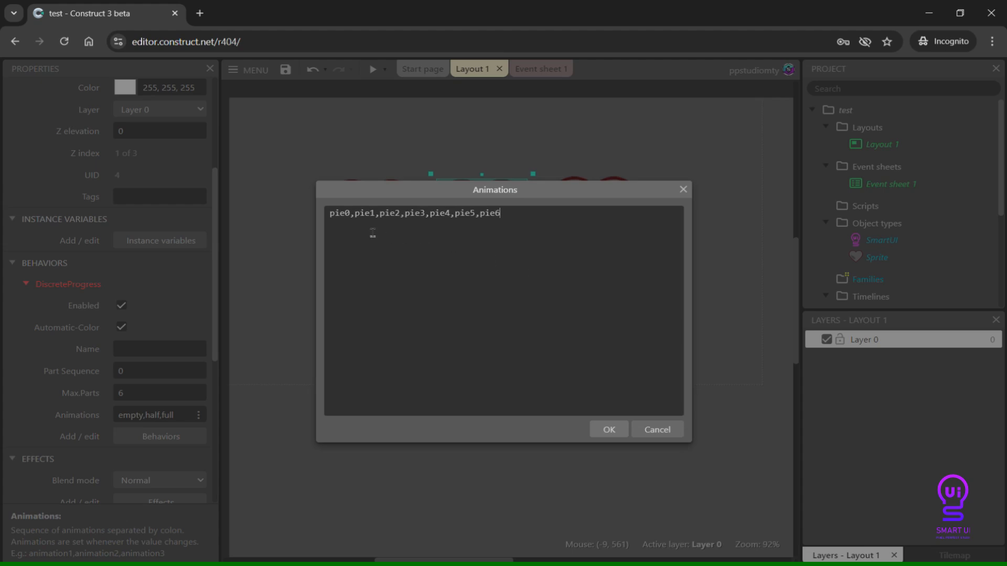
{"action": "left_click", "coordinate": [609, 429]}
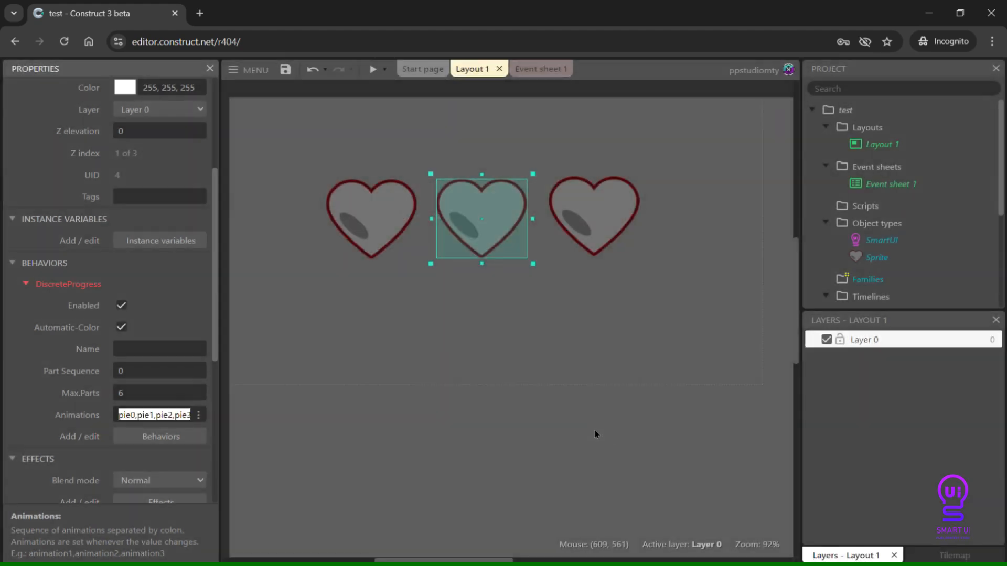
Compare the DiscreteProgress settings of the three sprites, then preview the project and close the preview.
{"action": "left_click", "coordinate": [346, 219]}
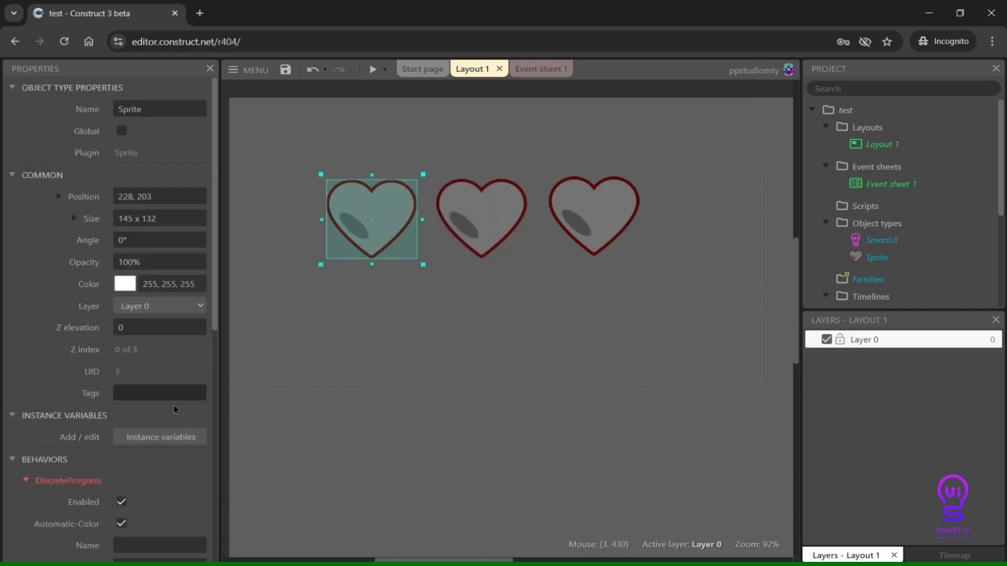
{"action": "scroll", "coordinate": [170, 447], "scroll_direction": "down", "scroll_amount": 4}
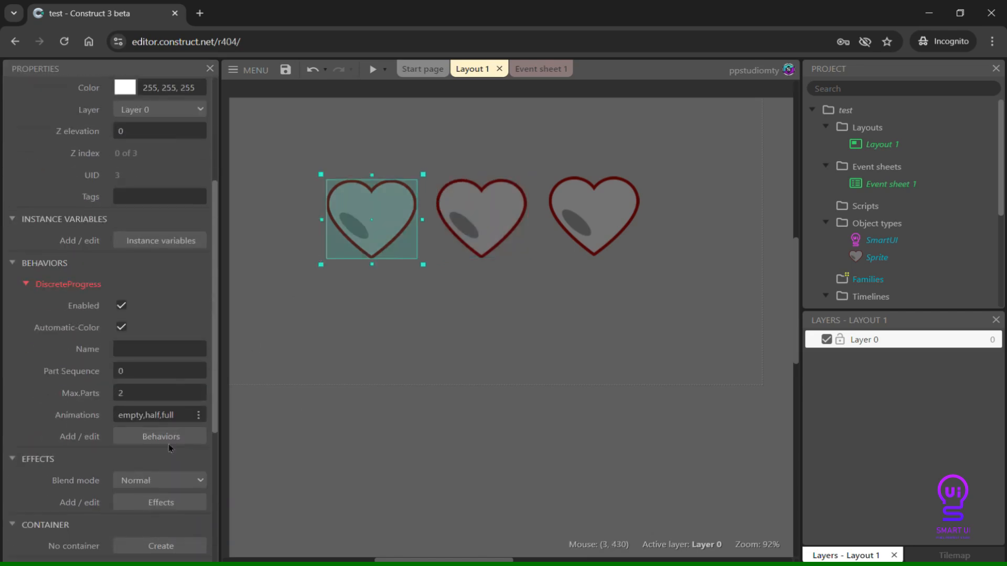
{"action": "left_click", "coordinate": [441, 248]}
{"action": "scroll", "coordinate": [175, 430], "scroll_direction": "down", "scroll_amount": 4}
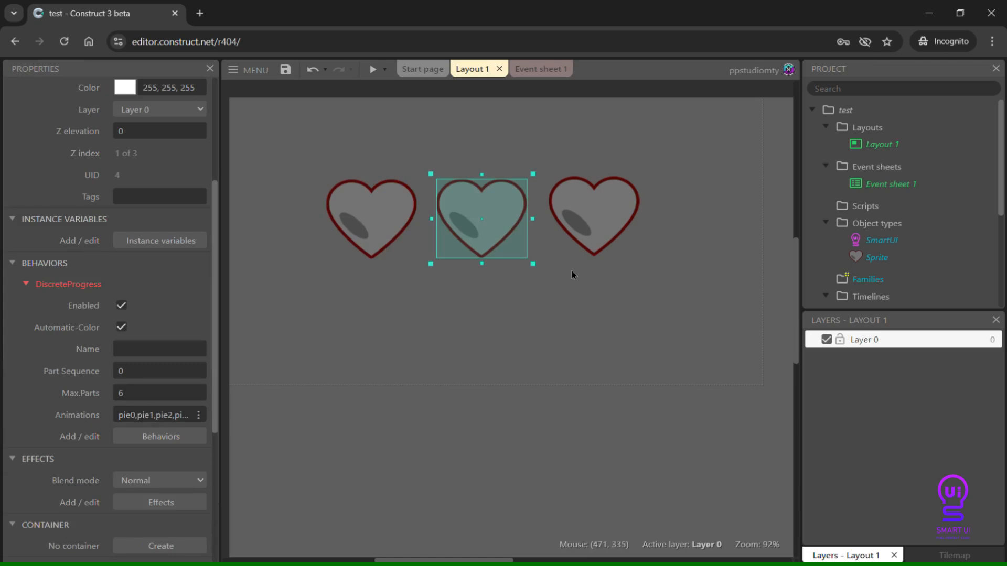
{"action": "left_click", "coordinate": [580, 227]}
{"action": "scroll", "coordinate": [155, 425], "scroll_direction": "down", "scroll_amount": 4}
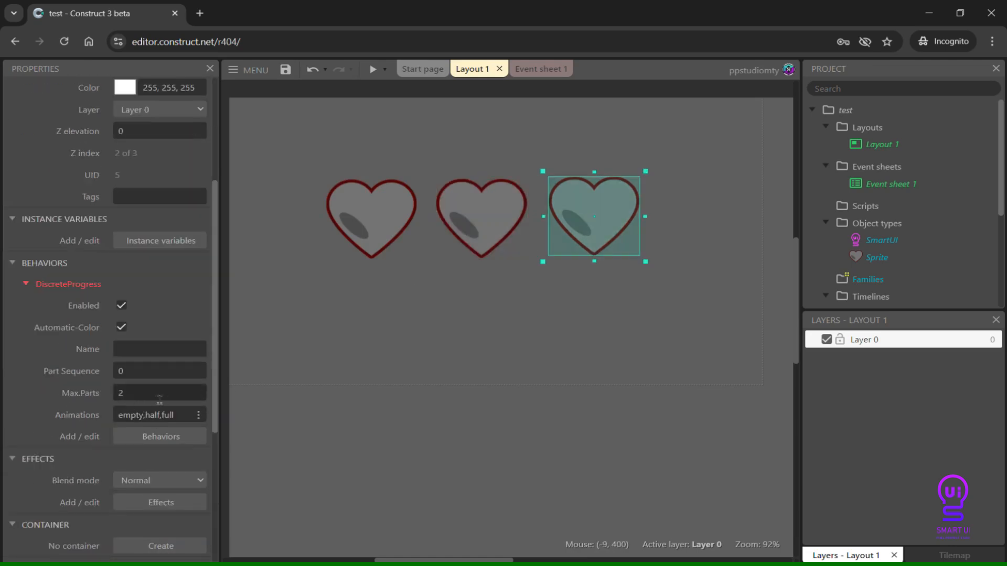
{"action": "left_click", "coordinate": [373, 69]}
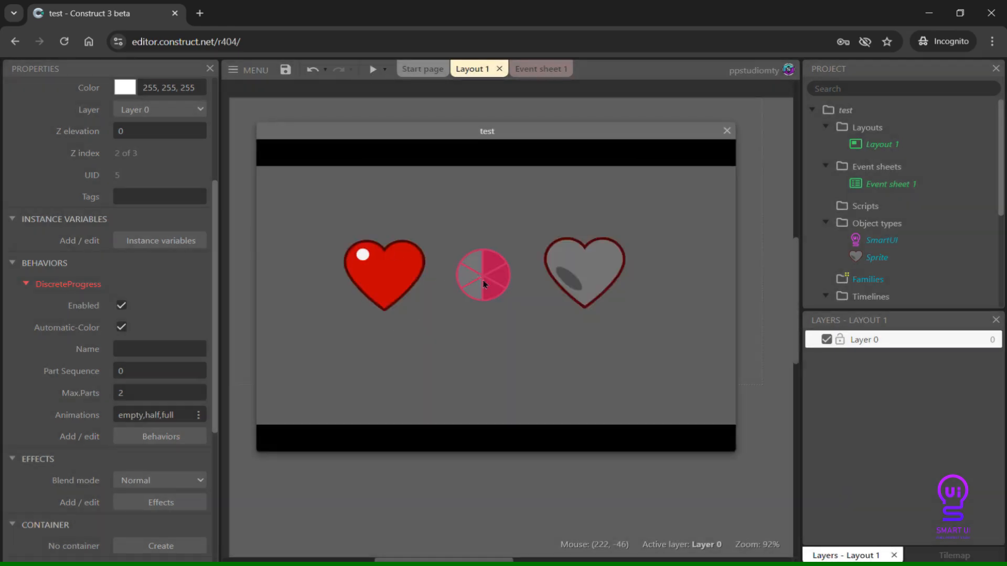
{"action": "left_click", "coordinate": [727, 131]}
Set the DiscreteProgress Group Value in the start-of-layout action to 3 and preview the project.
{"action": "left_click", "coordinate": [539, 69]}
{"action": "double_click", "coordinate": [596, 97]}
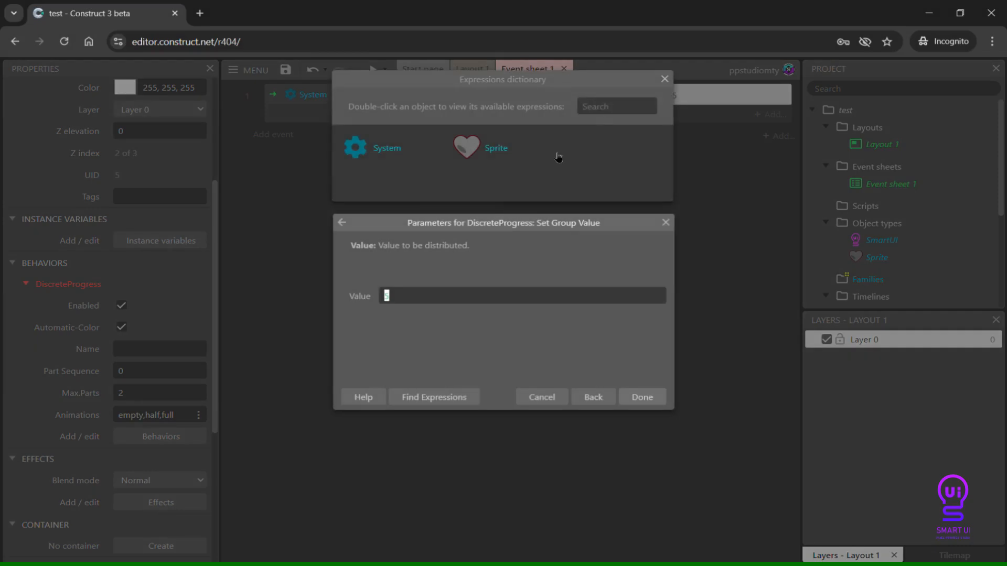
{"action": "type", "text": "3"}
{"action": "left_click", "coordinate": [642, 397]}
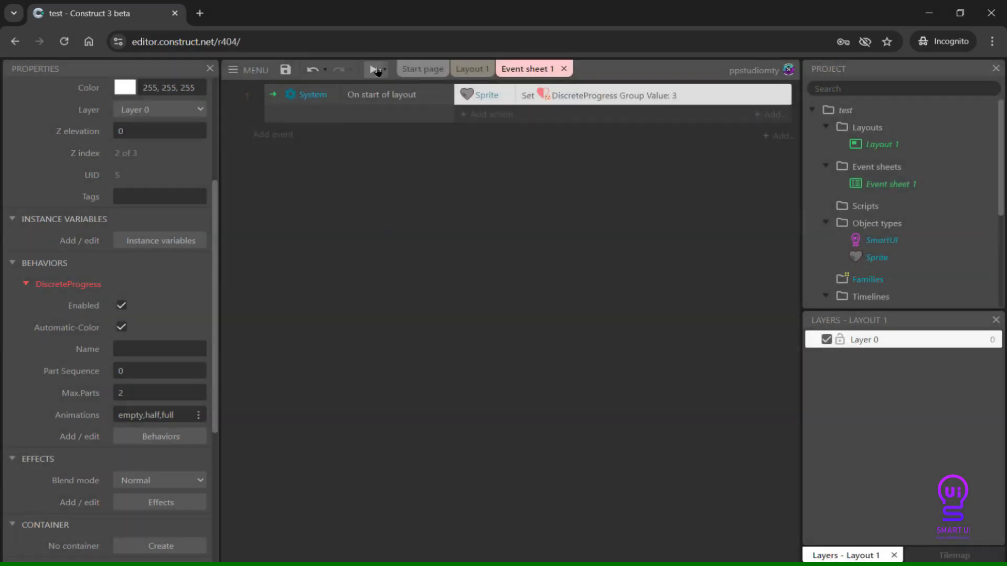
{"action": "left_click", "coordinate": [372, 70]}
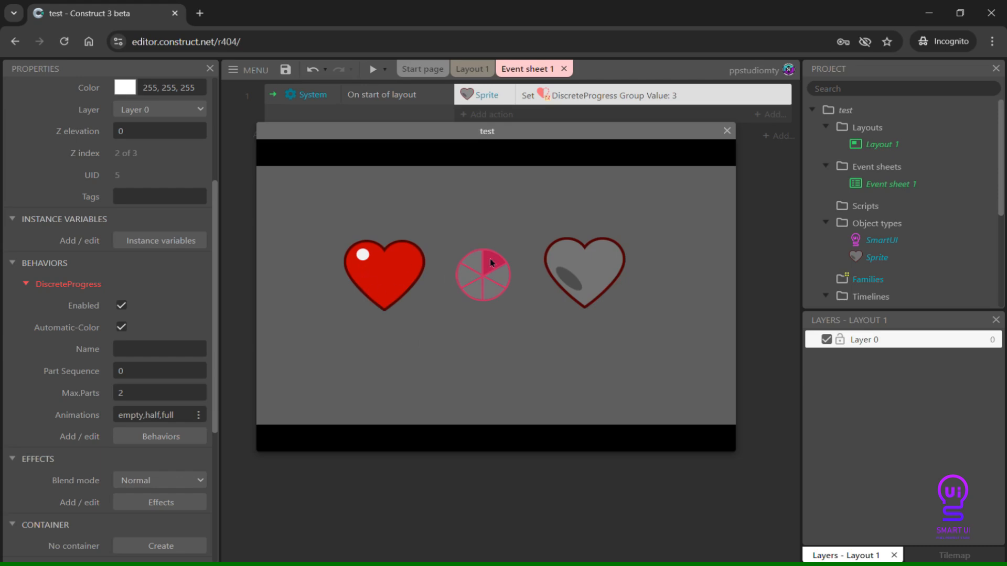
{"action": "left_click", "coordinate": [727, 130]}
Raise the DiscreteProgress Group Value enough to reach the third sprite, preview the project, and close the preview.
{"action": "double_click", "coordinate": [614, 94]}
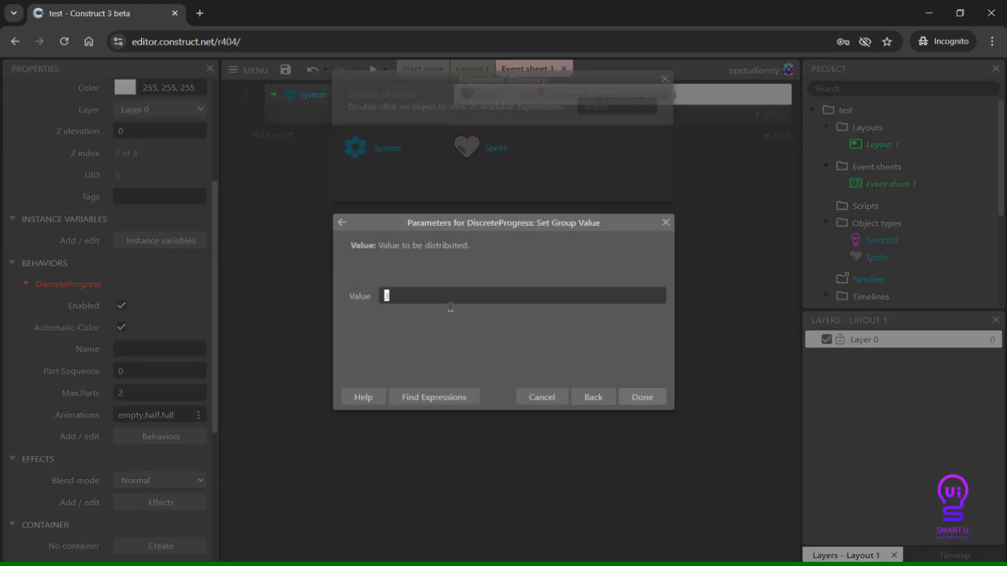
{"action": "left_click", "coordinate": [642, 398]}
{"action": "left_click", "coordinate": [373, 69]}
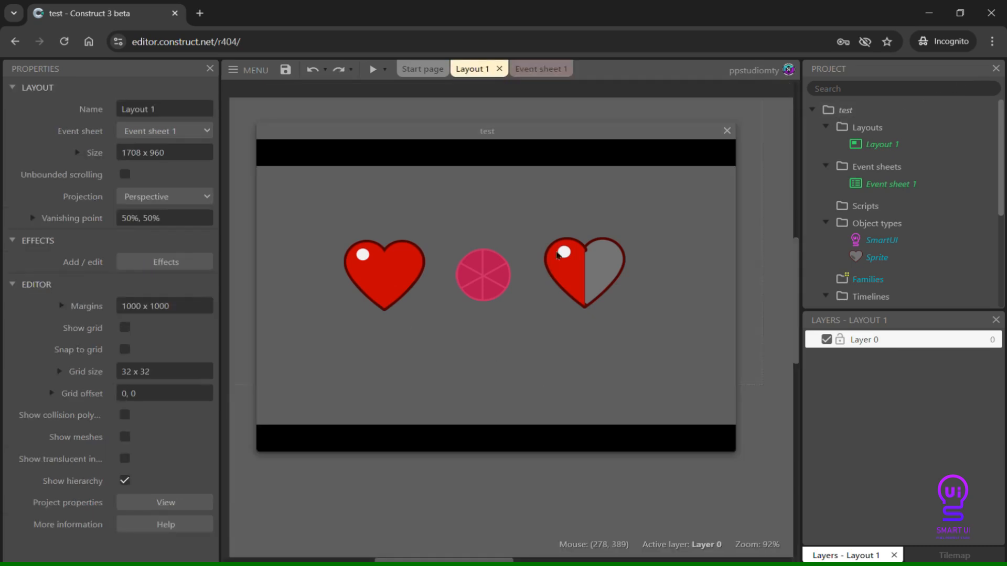
{"action": "left_click", "coordinate": [733, 136]}
Insert a 9-patch object below the hearts on Layout 1 and close its image editor.
{"action": "right_click", "coordinate": [417, 299]}
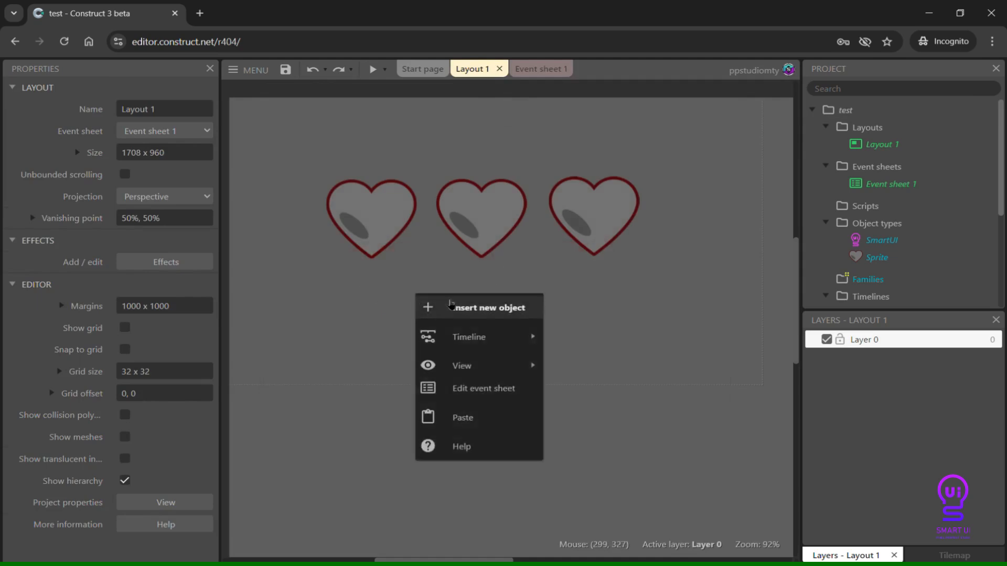
{"action": "left_click", "coordinate": [448, 306]}
{"action": "double_click", "coordinate": [355, 333]}
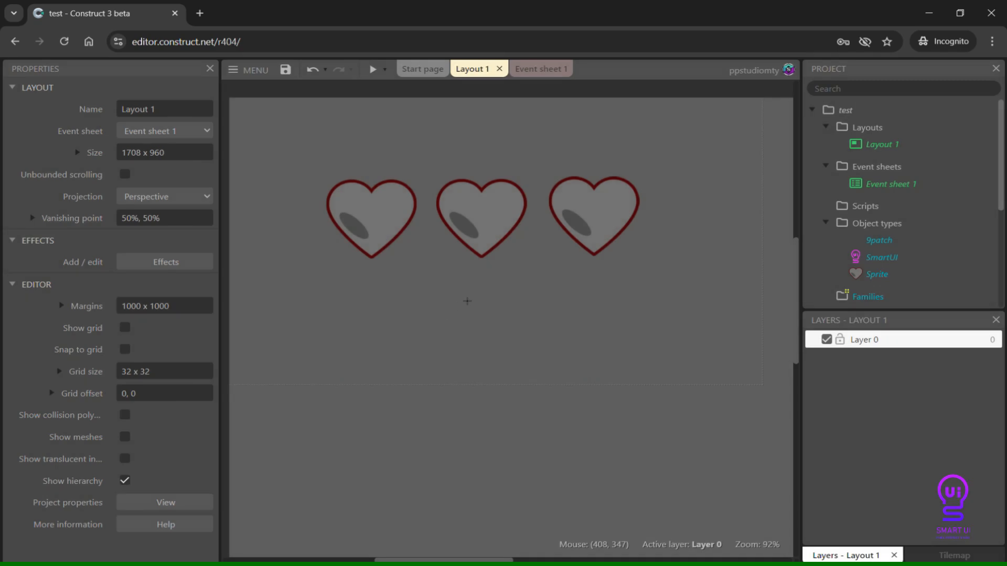
{"action": "left_click", "coordinate": [466, 299]}
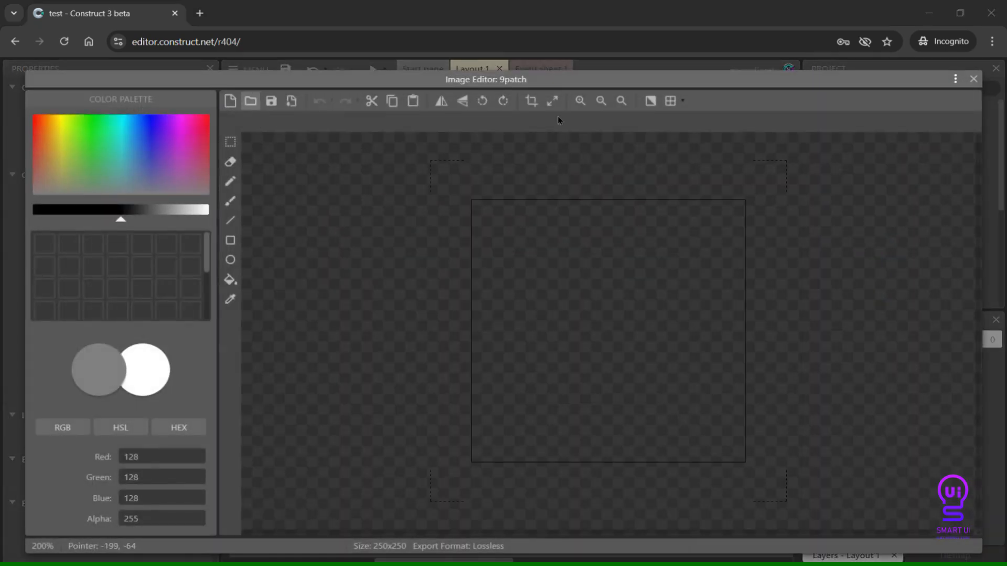
{"action": "key", "text": "Escape"}
Add the Smart UI Container behavior to the 9-patch object.
{"action": "scroll", "coordinate": [169, 406], "scroll_direction": "down", "scroll_amount": 2}
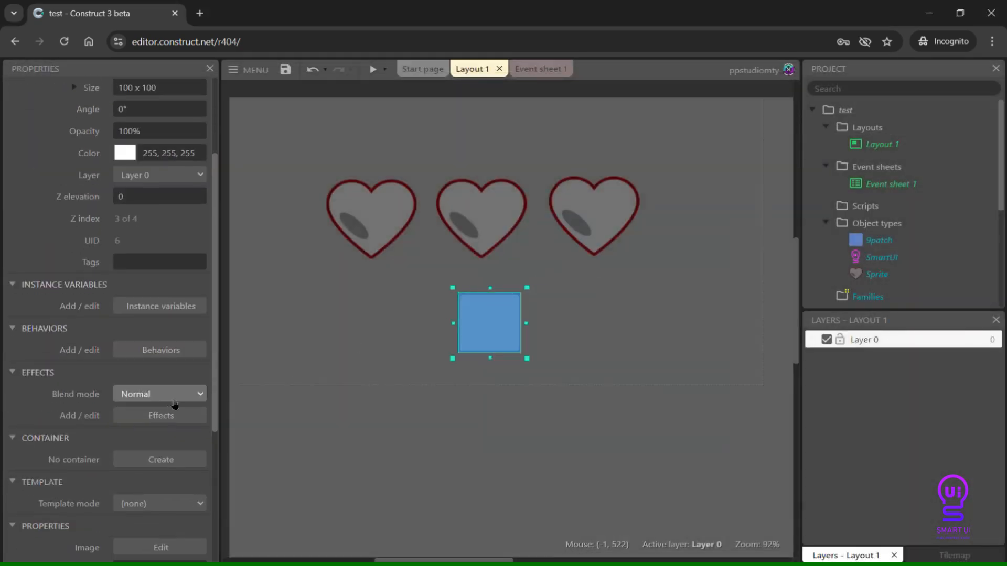
{"action": "left_click", "coordinate": [161, 350]}
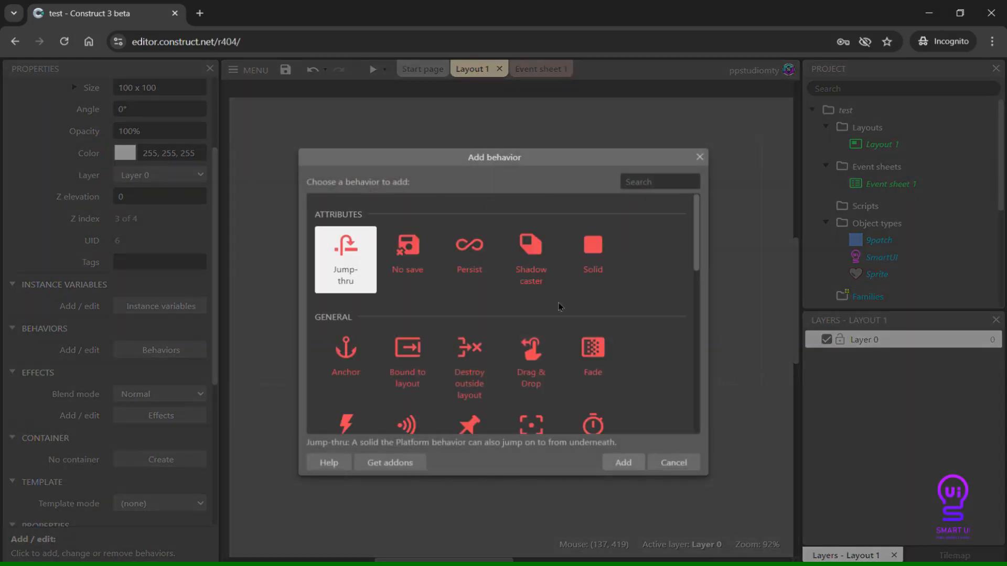
{"action": "scroll", "coordinate": [524, 325], "scroll_direction": "down", "scroll_amount": 10}
{"action": "left_click", "coordinate": [471, 331]}
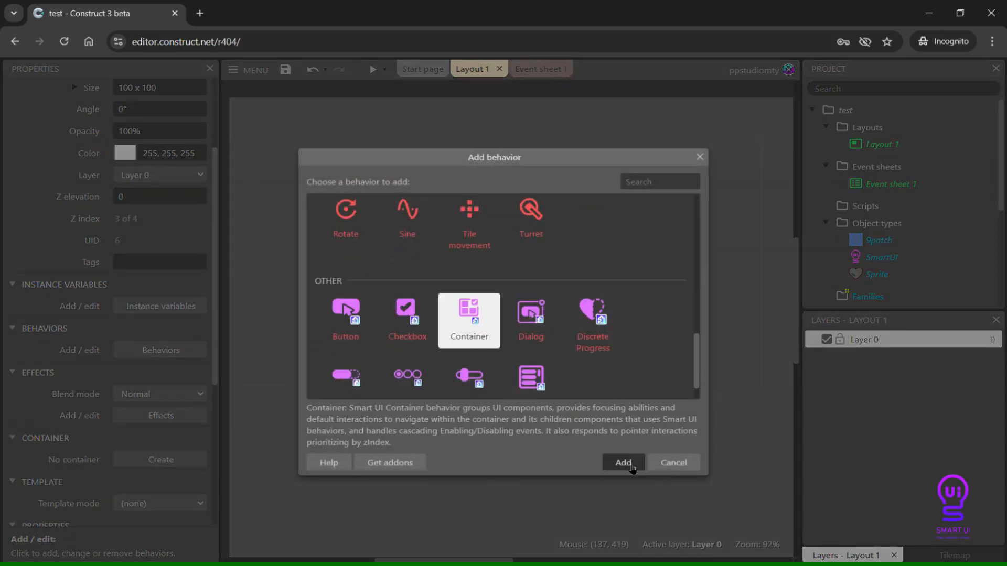
{"action": "left_click", "coordinate": [624, 463]}
{"action": "left_click", "coordinate": [633, 224]}
Move the three hearts upward and enlarge the 9-patch into a wide panel beneath them.
{"action": "left_click_drag", "start_coordinate": [308, 149], "coordinate": [640, 284]}
{"action": "left_click_drag", "start_coordinate": [629, 239], "coordinate": [630, 184]}
{"action": "left_click_drag", "start_coordinate": [501, 336], "coordinate": [664, 363]}
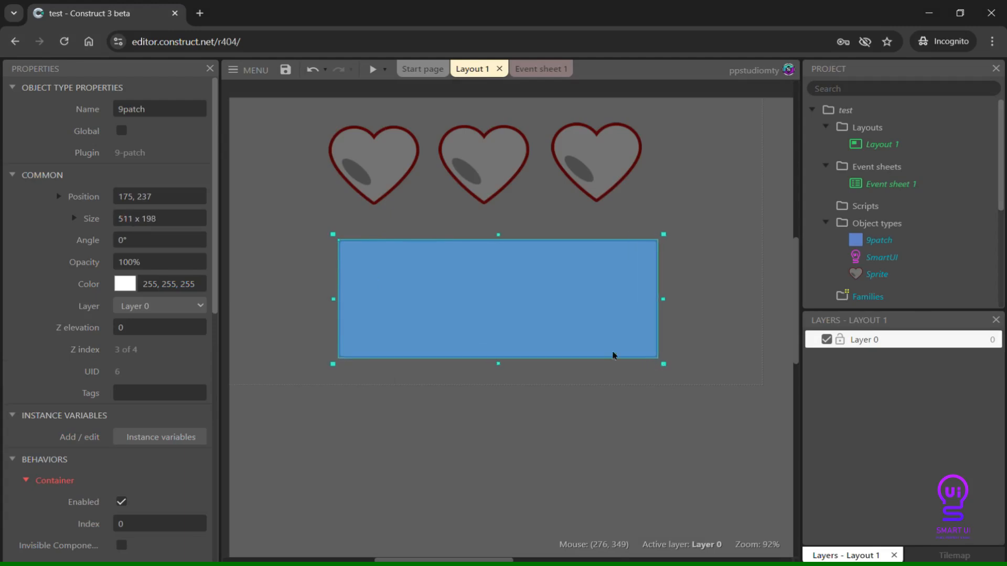
{"action": "left_click_drag", "start_coordinate": [333, 235], "coordinate": [291, 216]}
Duplicate the row of three hearts onto the 9-patch panel and add the copies as its hierarchy children.
{"action": "left_click_drag", "start_coordinate": [291, 107], "coordinate": [706, 235]}
{"action": "left_click_drag", "start_coordinate": [611, 191], "coordinate": [607, 294]}
{"action": "left_click", "coordinate": [559, 245]}
{"action": "right_click", "coordinate": [559, 245]}
{"action": "mouse_move", "coordinate": [702, 328]}
{"action": "left_click", "coordinate": [762, 321]}
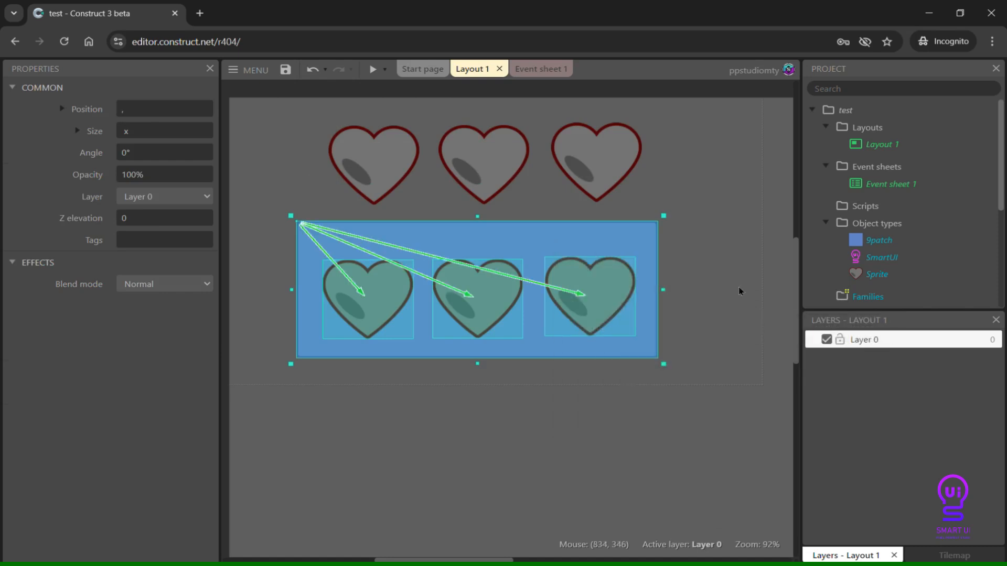
Set the DiscreteProgress Name to out for the first heart of the upper row and to in for the panel's first heart.
{"action": "left_click", "coordinate": [440, 173]}
{"action": "left_click", "coordinate": [387, 168]}
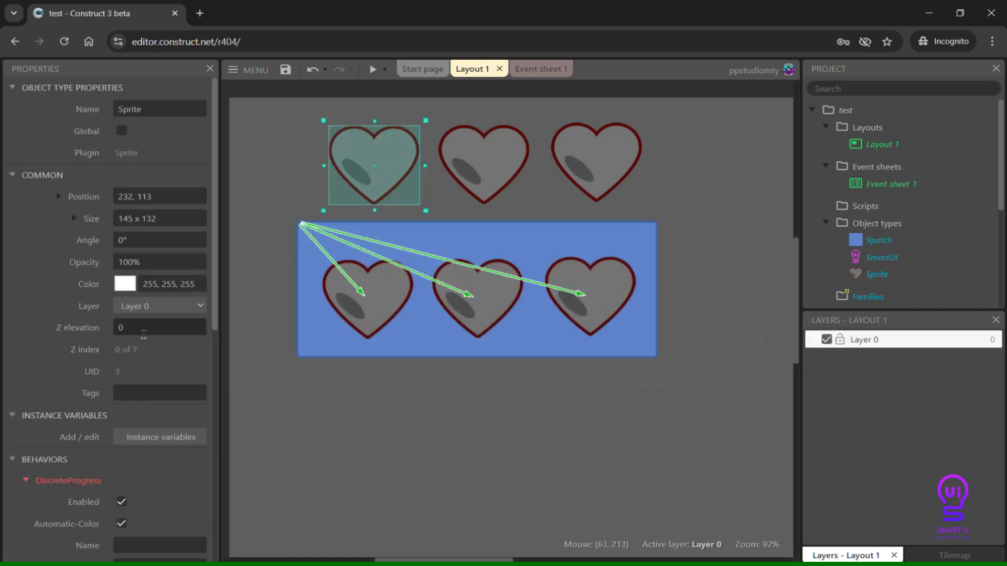
{"action": "scroll", "coordinate": [146, 357], "scroll_direction": "down", "scroll_amount": 3}
{"action": "left_click", "coordinate": [142, 416]}
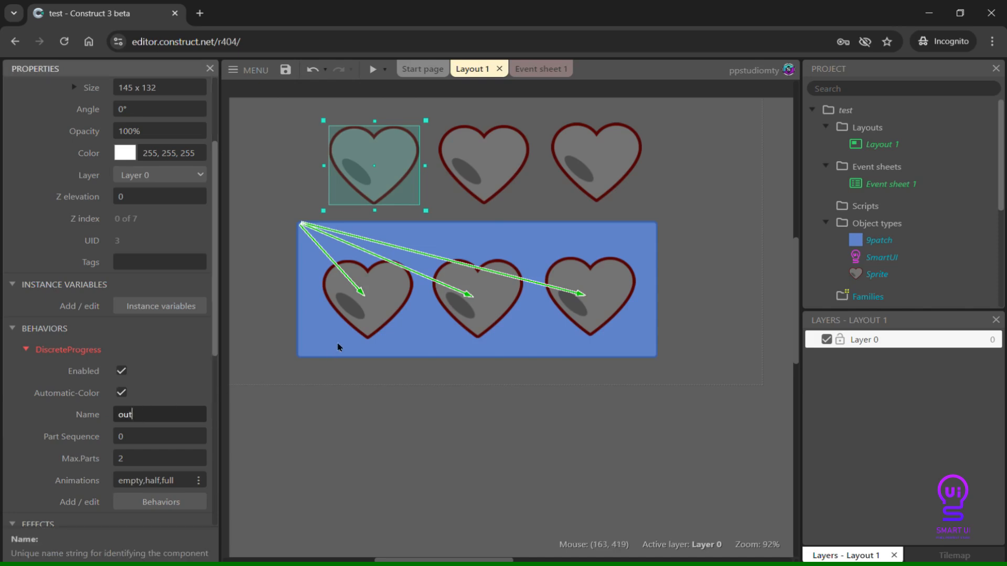
{"action": "left_click", "coordinate": [359, 315]}
{"action": "left_click", "coordinate": [171, 417]}
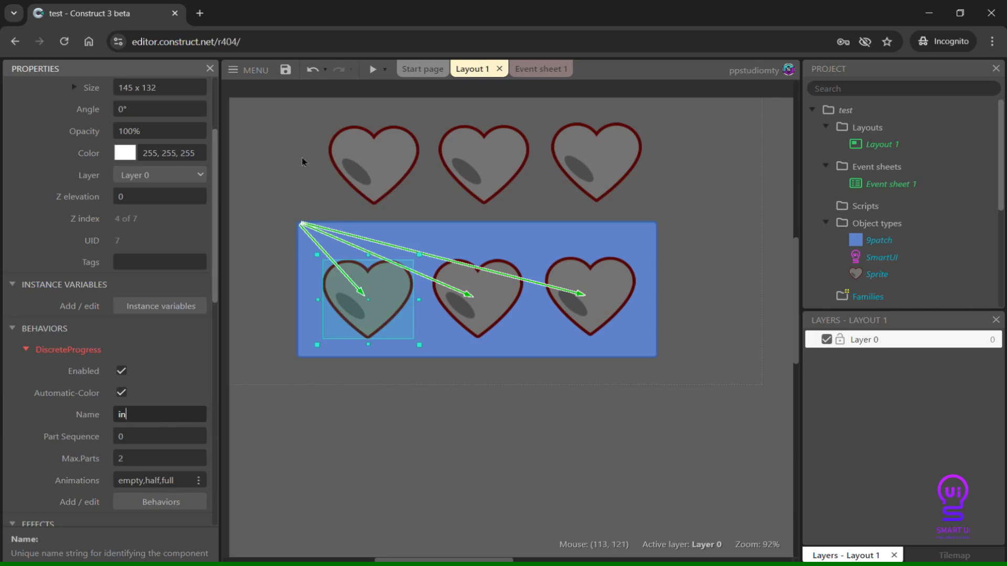
In Event sheet 1, add a sub-event under On start of layout with the Sprite's DiscreteProgress Compare Name condition set to "out".
{"action": "left_click", "coordinate": [285, 383]}
{"action": "left_click", "coordinate": [551, 70]}
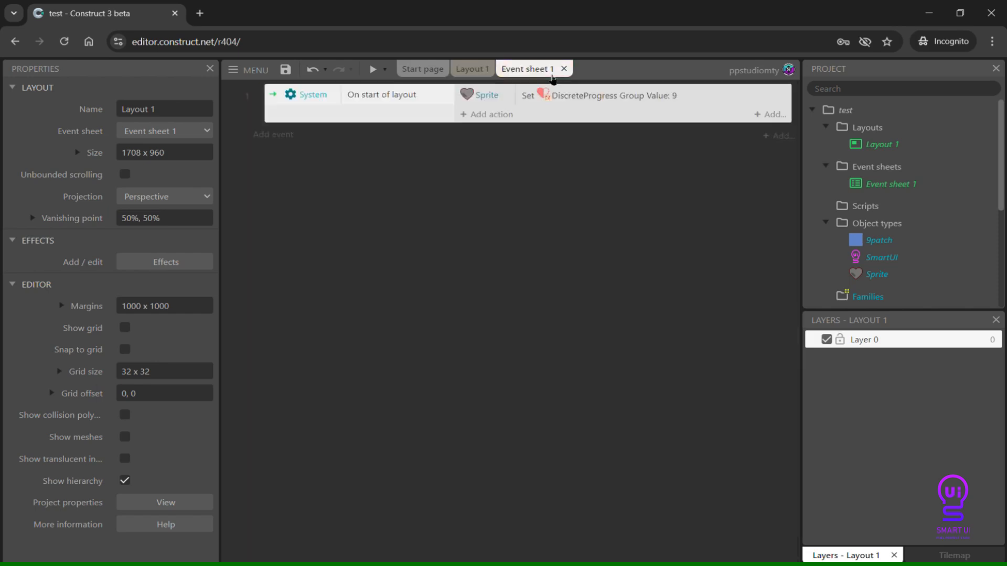
{"action": "right_click", "coordinate": [276, 96]}
{"action": "mouse_move", "coordinate": [368, 104]}
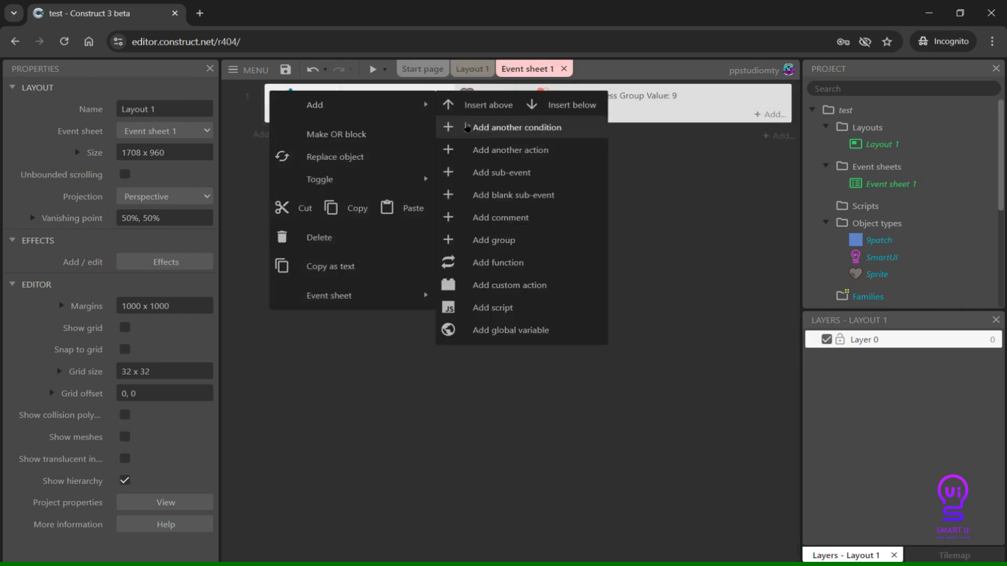
{"action": "left_click", "coordinate": [540, 180]}
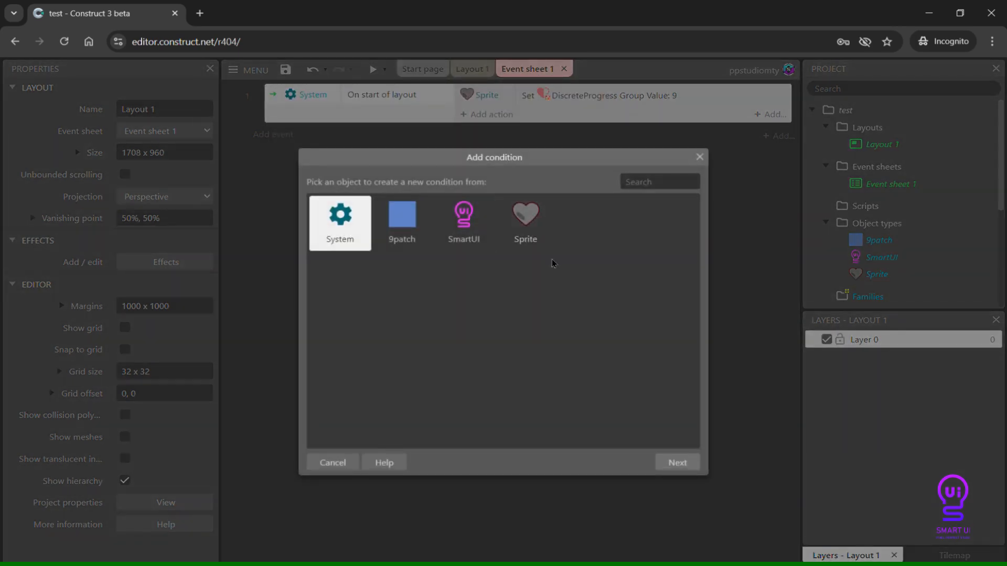
{"action": "double_click", "coordinate": [524, 225]}
{"action": "scroll", "coordinate": [522, 236], "scroll_direction": "down", "scroll_amount": 8}
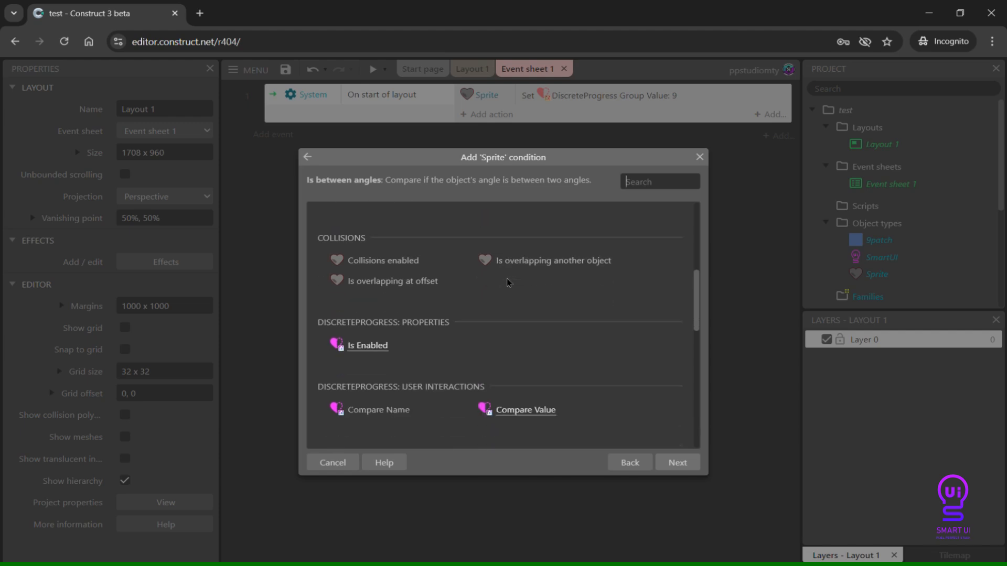
{"action": "double_click", "coordinate": [387, 344]}
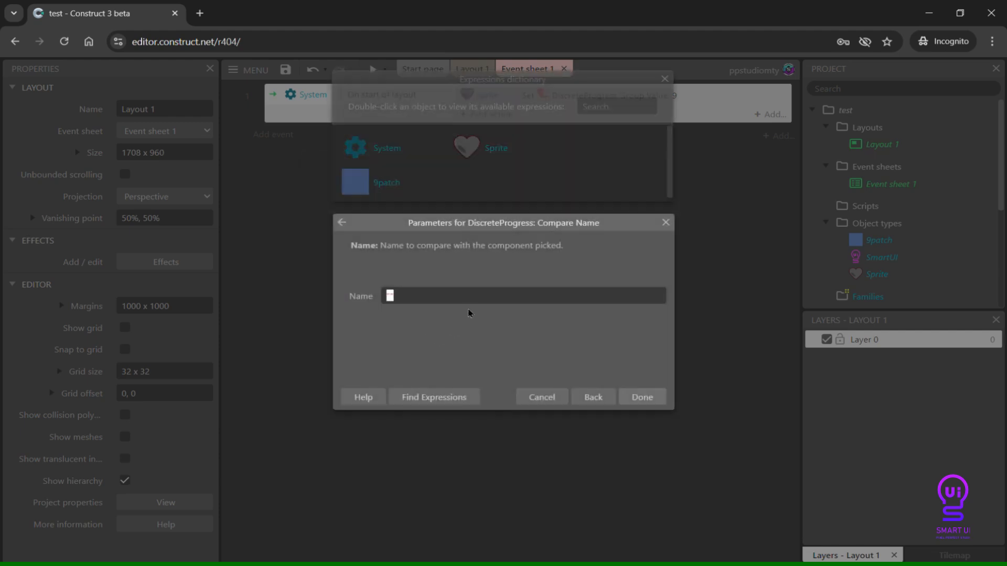
{"action": "type", "text": "\"out"}
{"action": "left_click", "coordinate": [642, 397]}
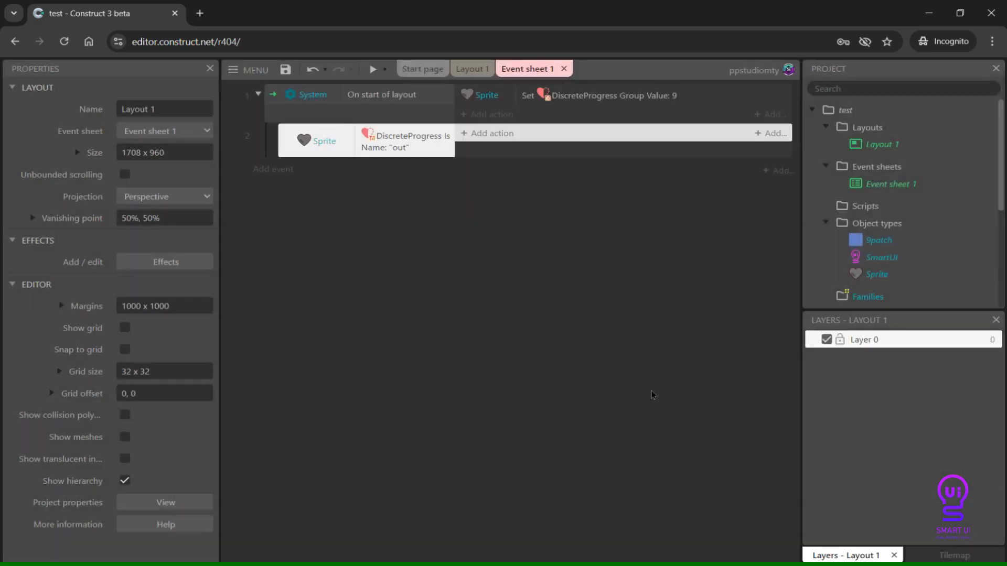
Move the Set DiscreteProgress Group Value action from the start-of-layout event into the "out" sub-event and preview the layout.
{"action": "left_click", "coordinate": [592, 104]}
{"action": "left_click_drag", "start_coordinate": [607, 103], "coordinate": [583, 135]}
{"action": "left_click", "coordinate": [374, 70]}
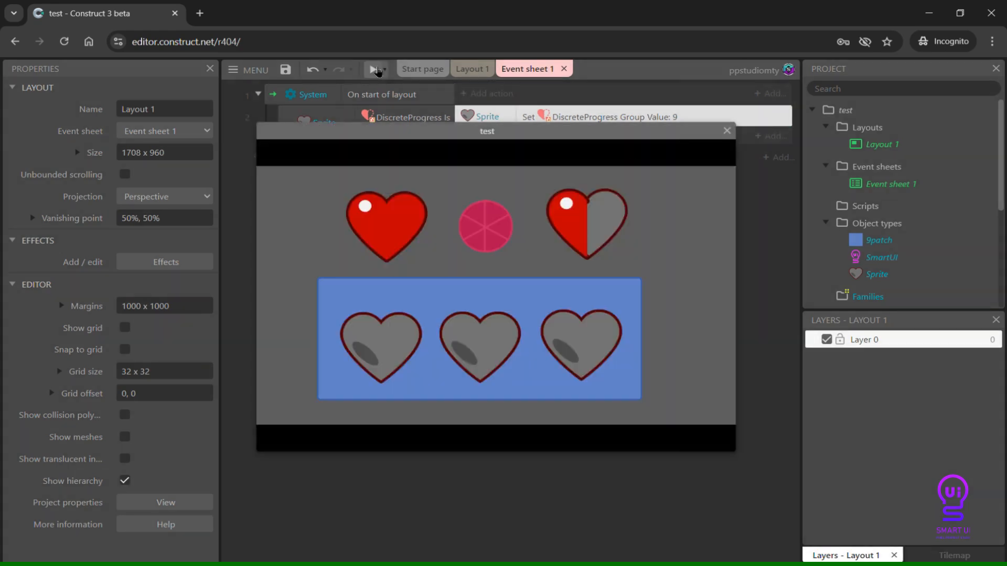
{"action": "left_click", "coordinate": [727, 131]}
Duplicate the "out" sub-event with its action and set the copy's compared name to "in".
{"action": "left_click", "coordinate": [282, 128]}
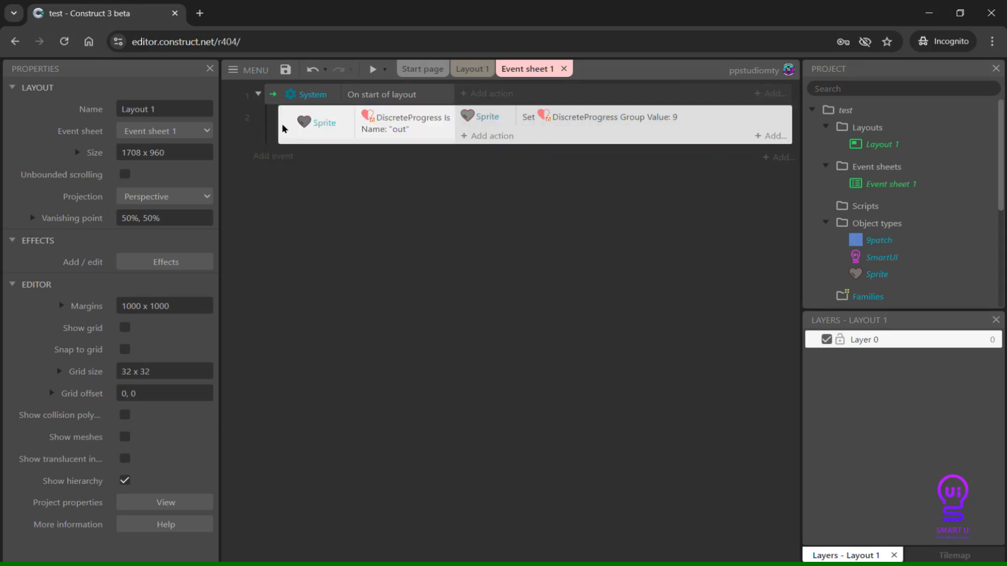
{"action": "key", "text": "ctrl+c"}
{"action": "key", "text": "ctrl+v"}
{"action": "double_click", "coordinate": [415, 165]}
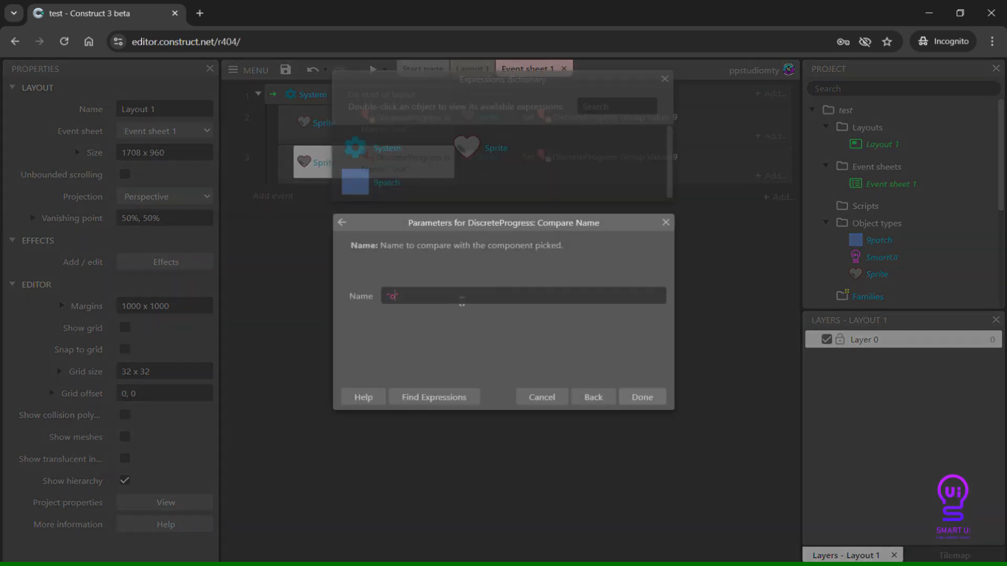
{"action": "type", "text": "\"in\""}
{"action": "key", "text": "Return"}
Set the DiscreteProgress Group Value to 3 in the "in" sub-event and preview the layout.
{"action": "left_click", "coordinate": [642, 152]}
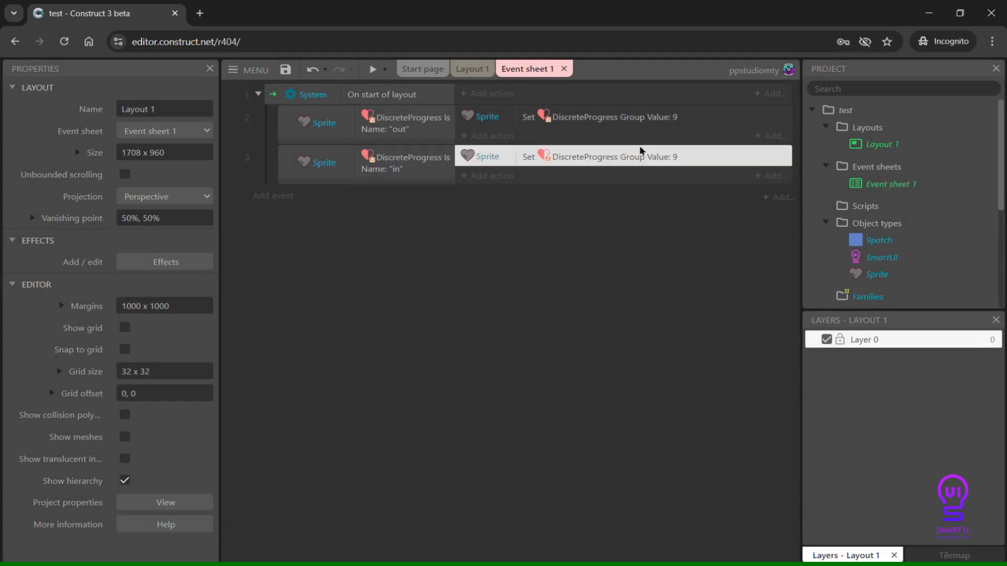
{"action": "double_click", "coordinate": [619, 158]}
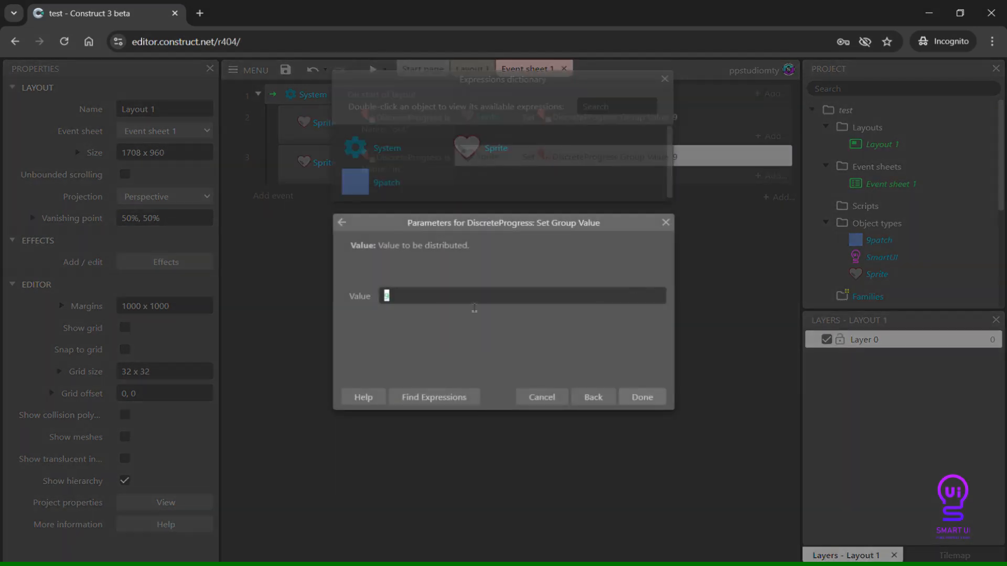
{"action": "type", "text": "3"}
{"action": "left_click", "coordinate": [642, 397]}
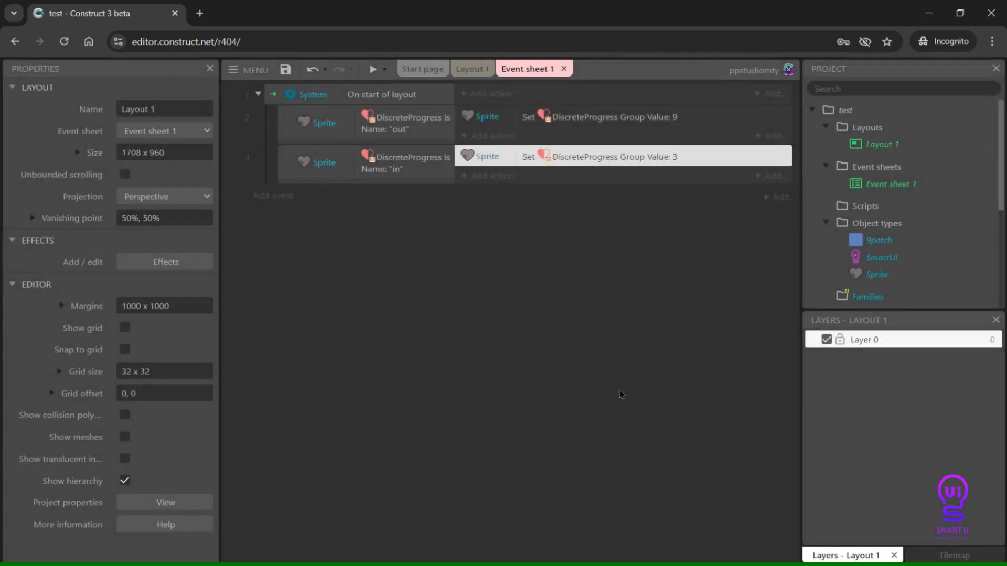
{"action": "left_click", "coordinate": [373, 70]}
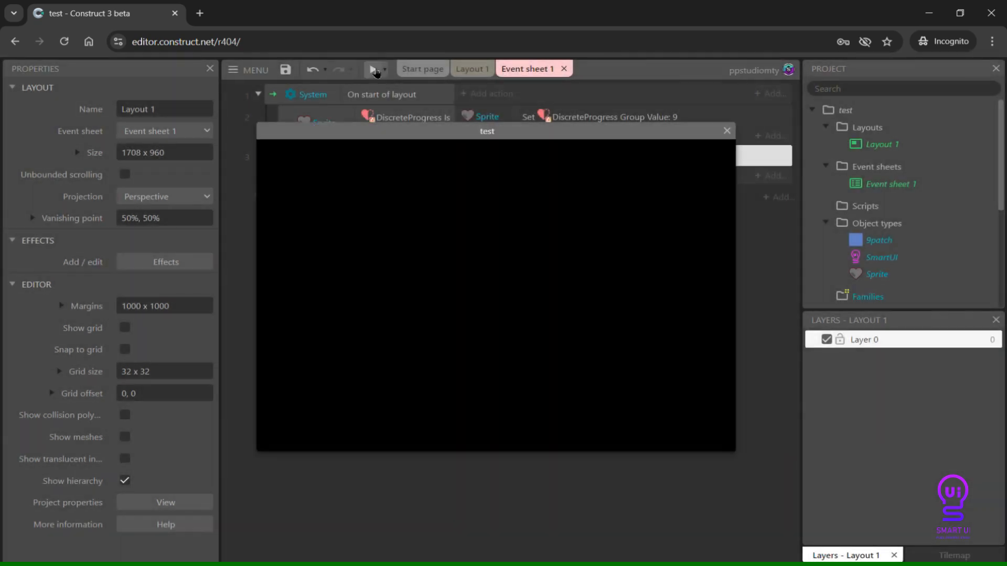